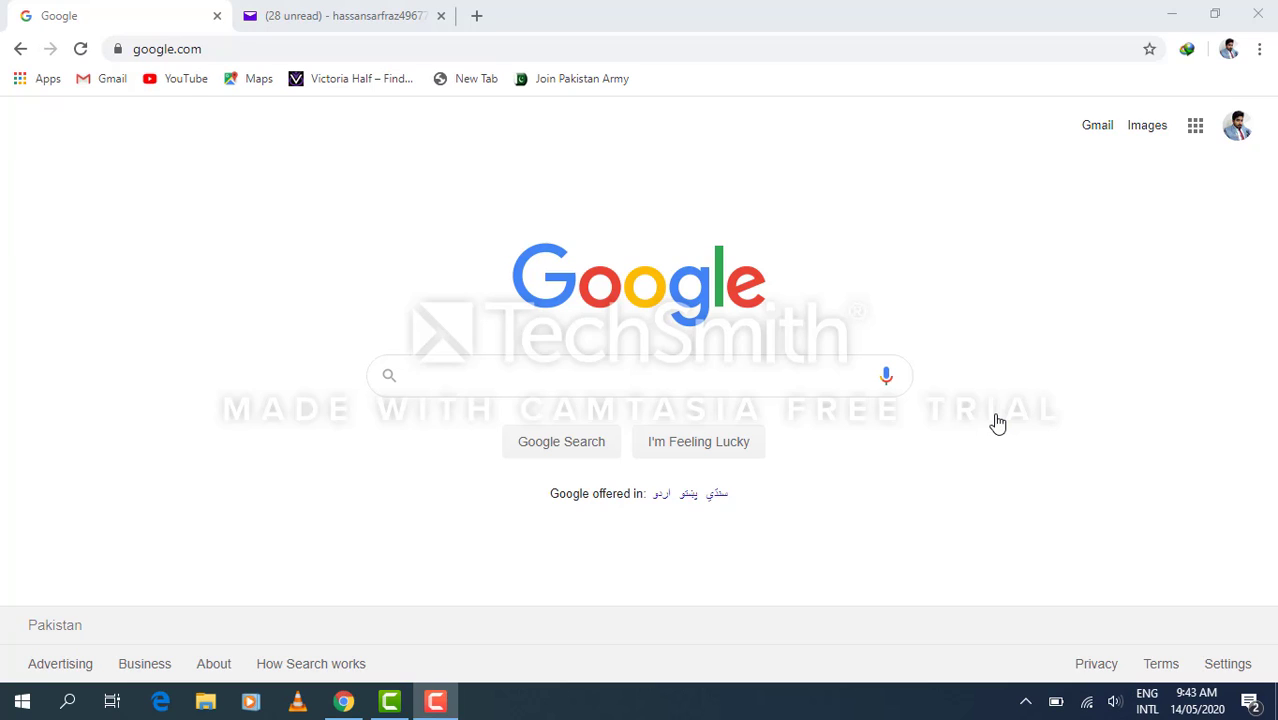
# Search Google for 'fiverr' and open the official Fiverr website from the results.
pyautogui.click(819, 385)
pyautogui.write('fiverr')
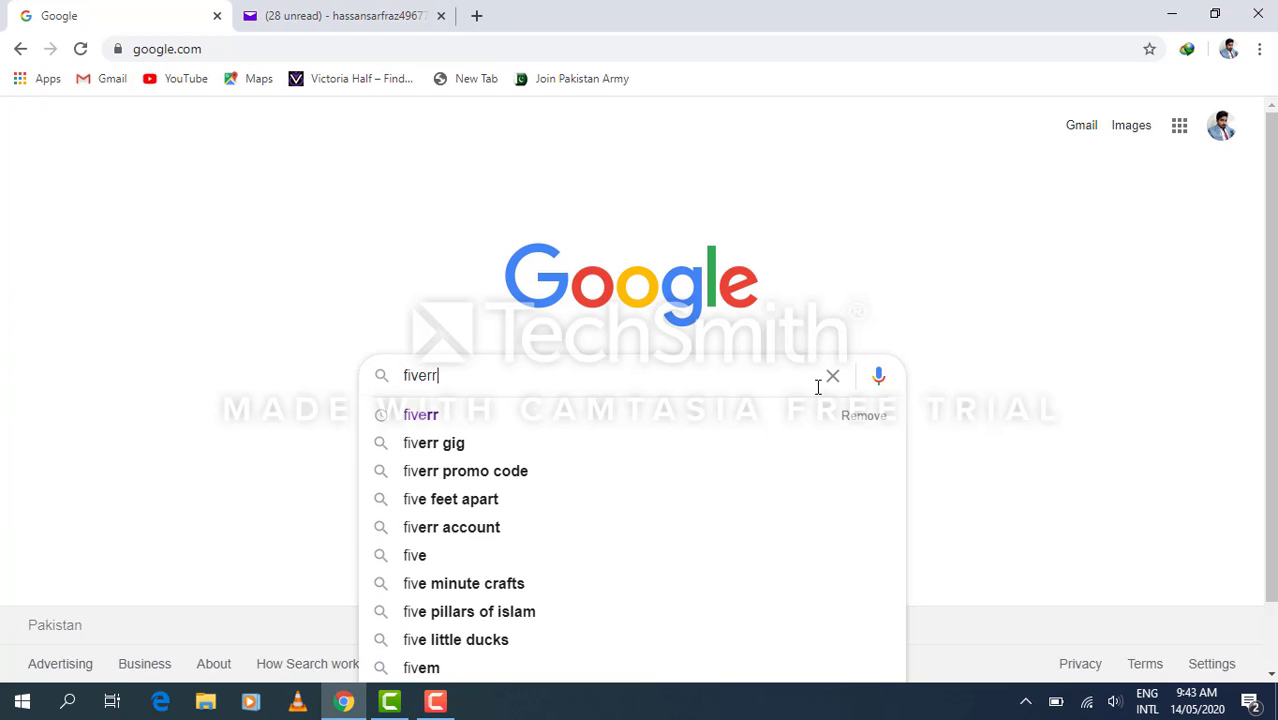
pyautogui.press('Return')
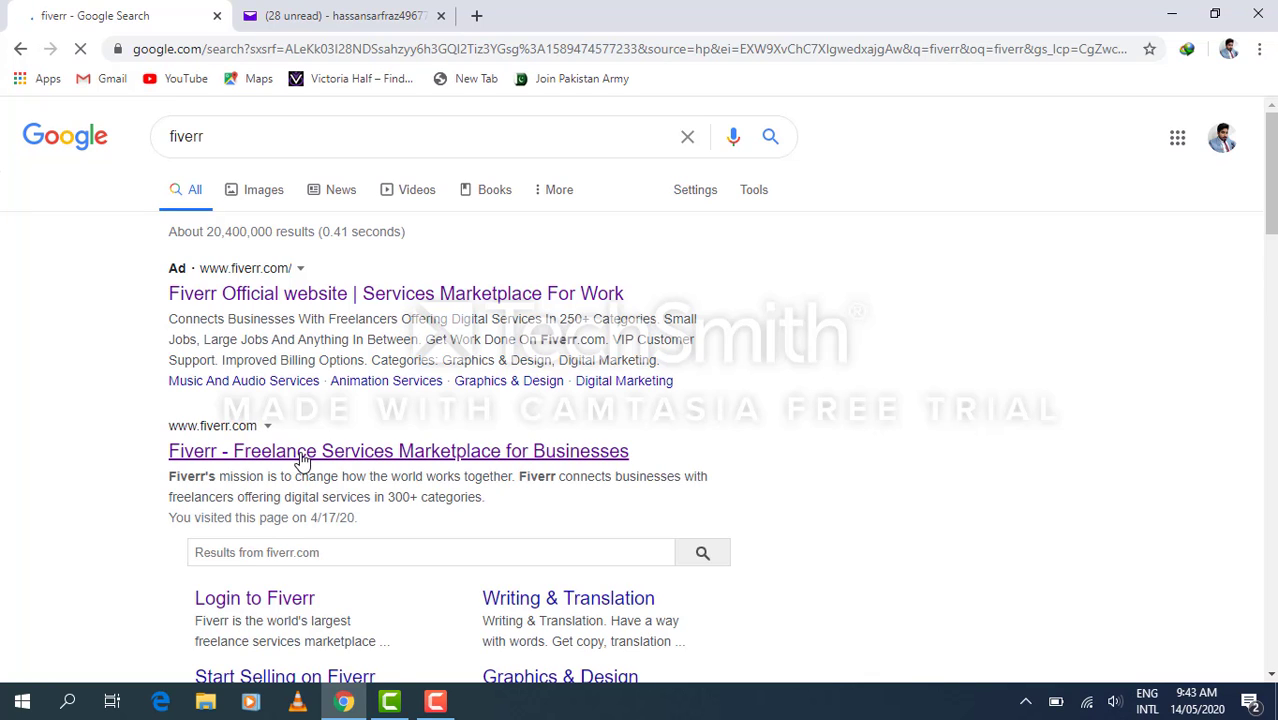
pyautogui.click(303, 452)
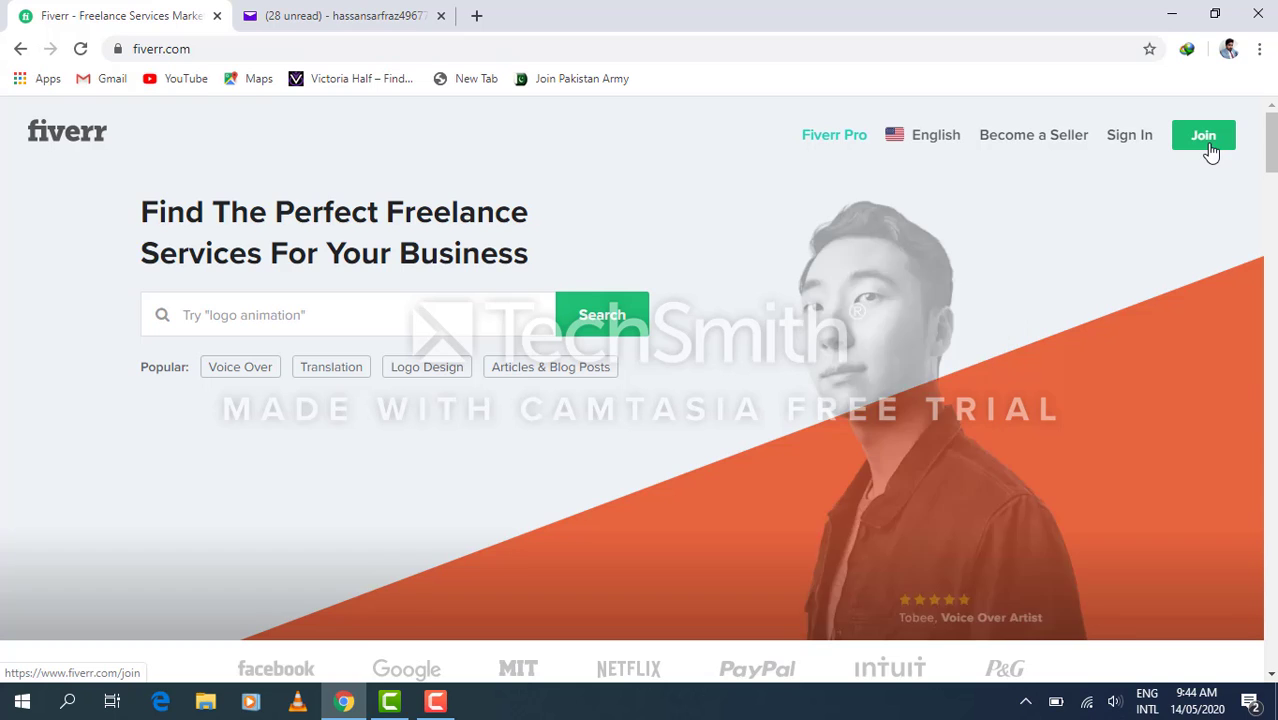
# Open the Join Fiverr sign-up box and place the cursor in its email field.
pyautogui.click(1197, 145)
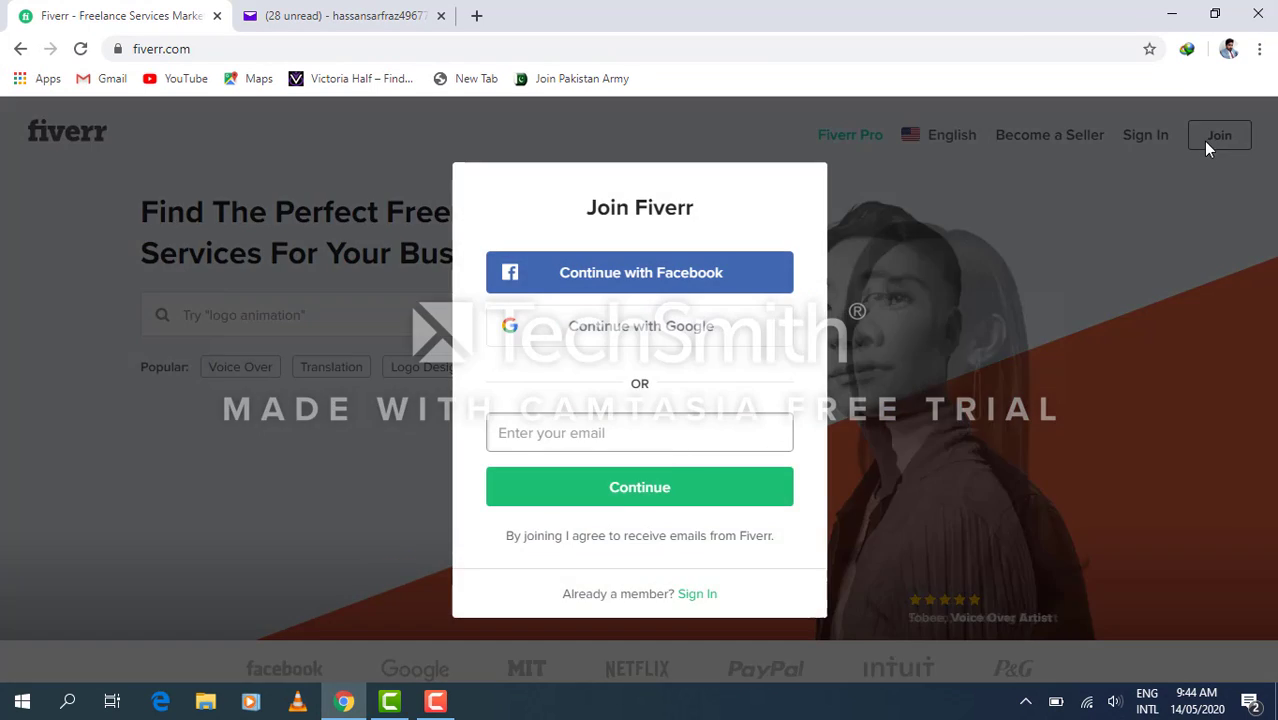
pyautogui.click(1205, 143)
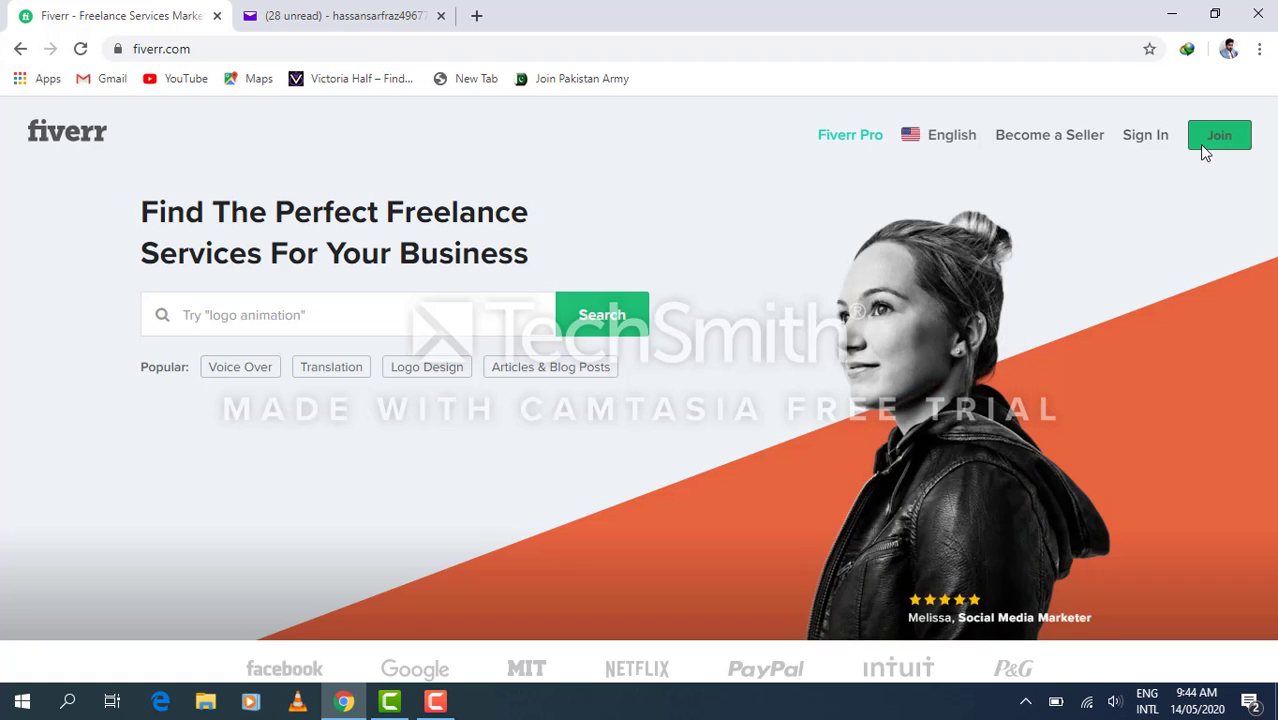
pyautogui.click(1202, 145)
pyautogui.click(641, 446)
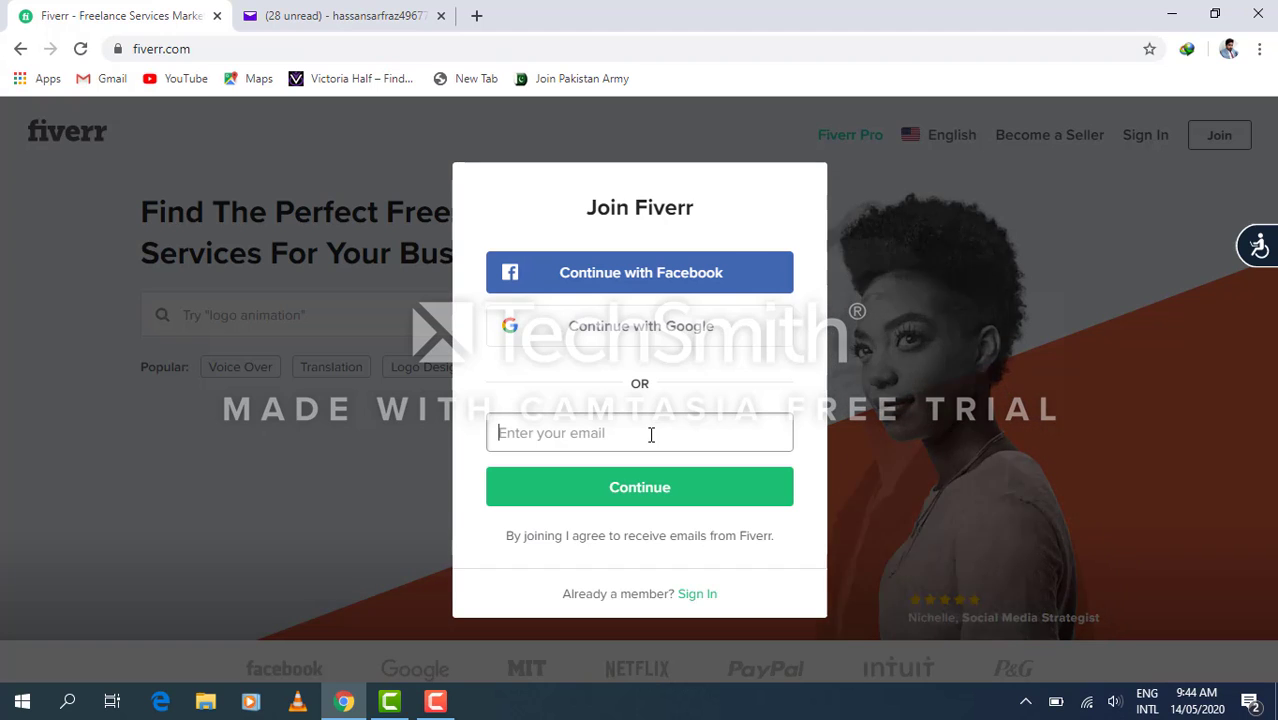
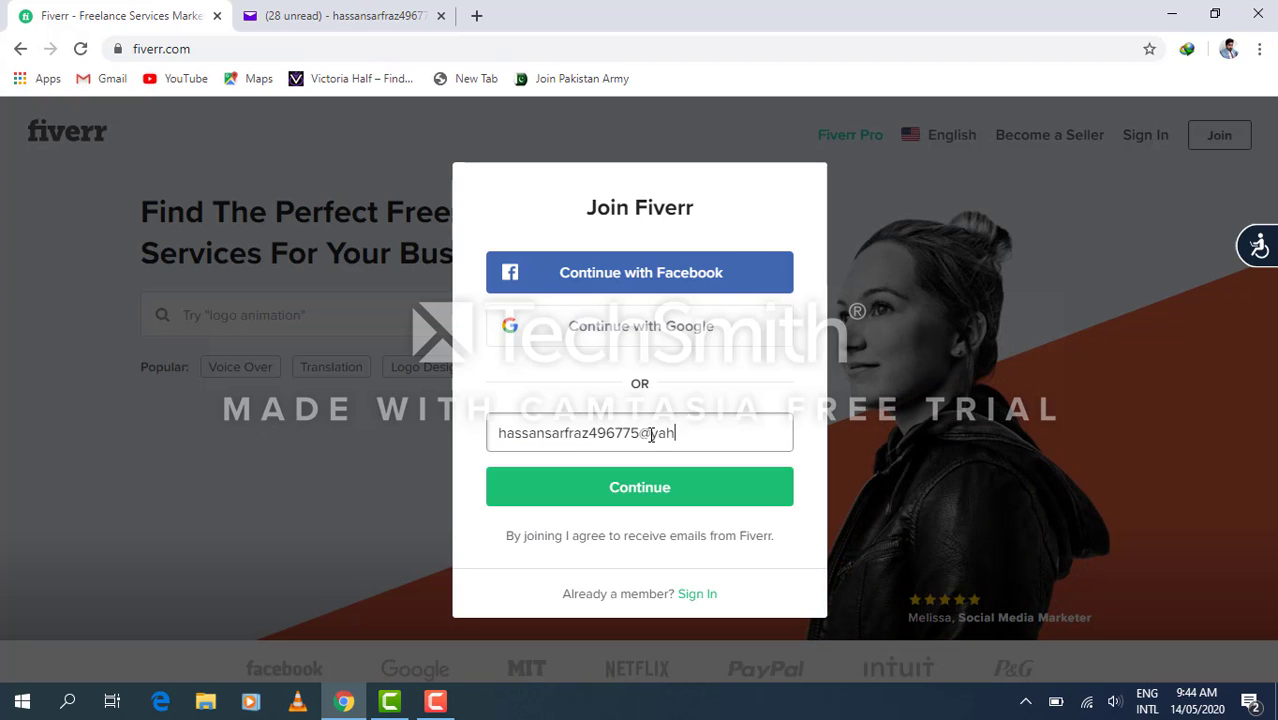
# Enter the account's Yahoo email address and continue to the username step.
pyautogui.click(656, 500)
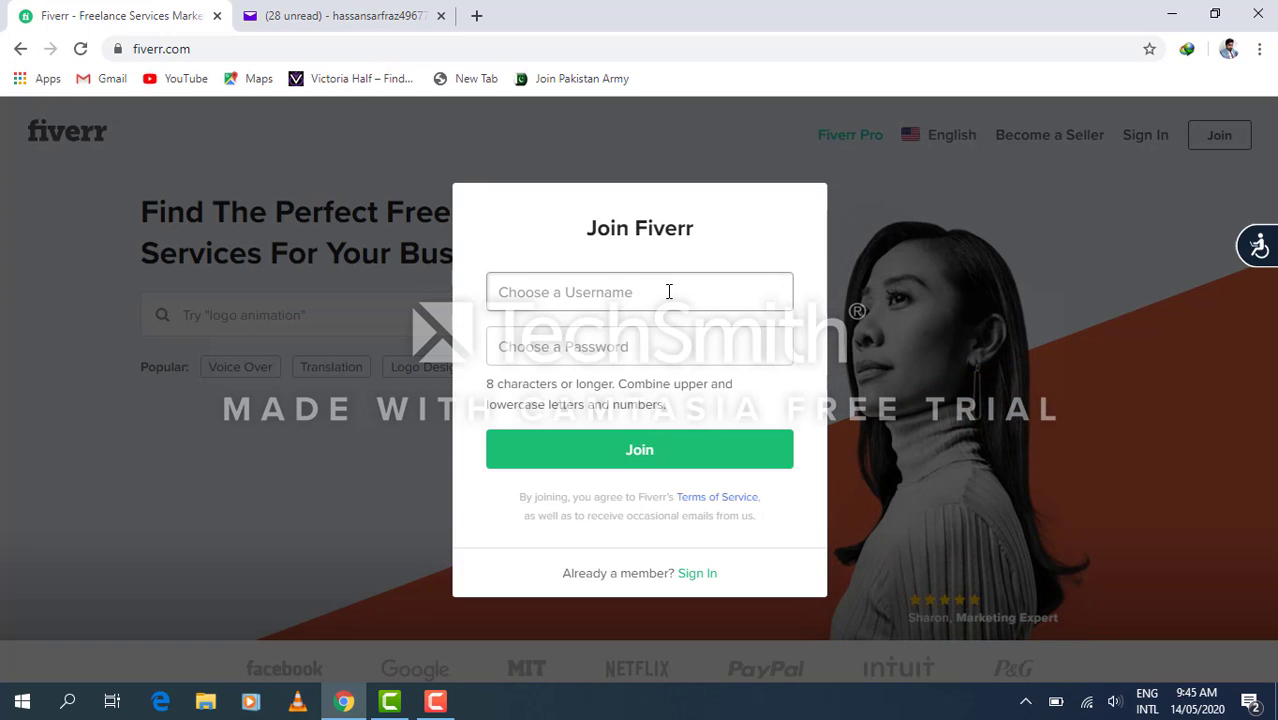
# Create the account with username Zahid_Assistant and the chosen password.
pyautogui.write('Zahid')
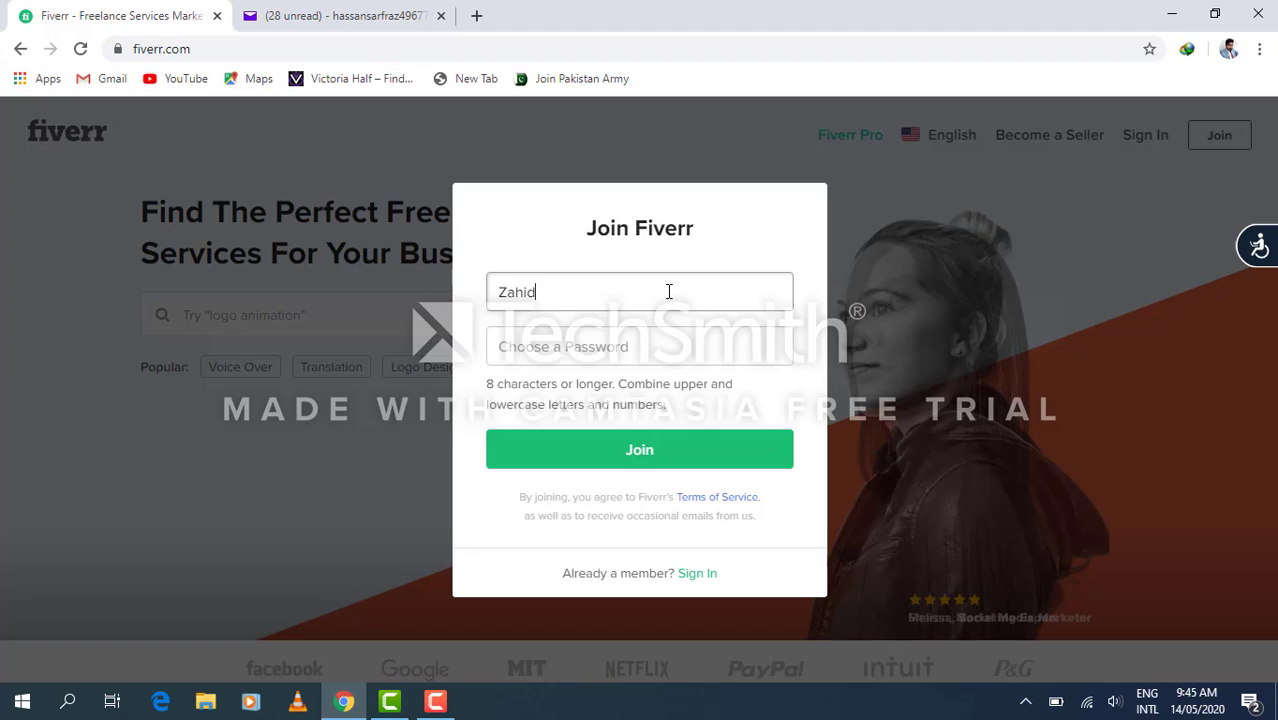
pyautogui.write('_A')
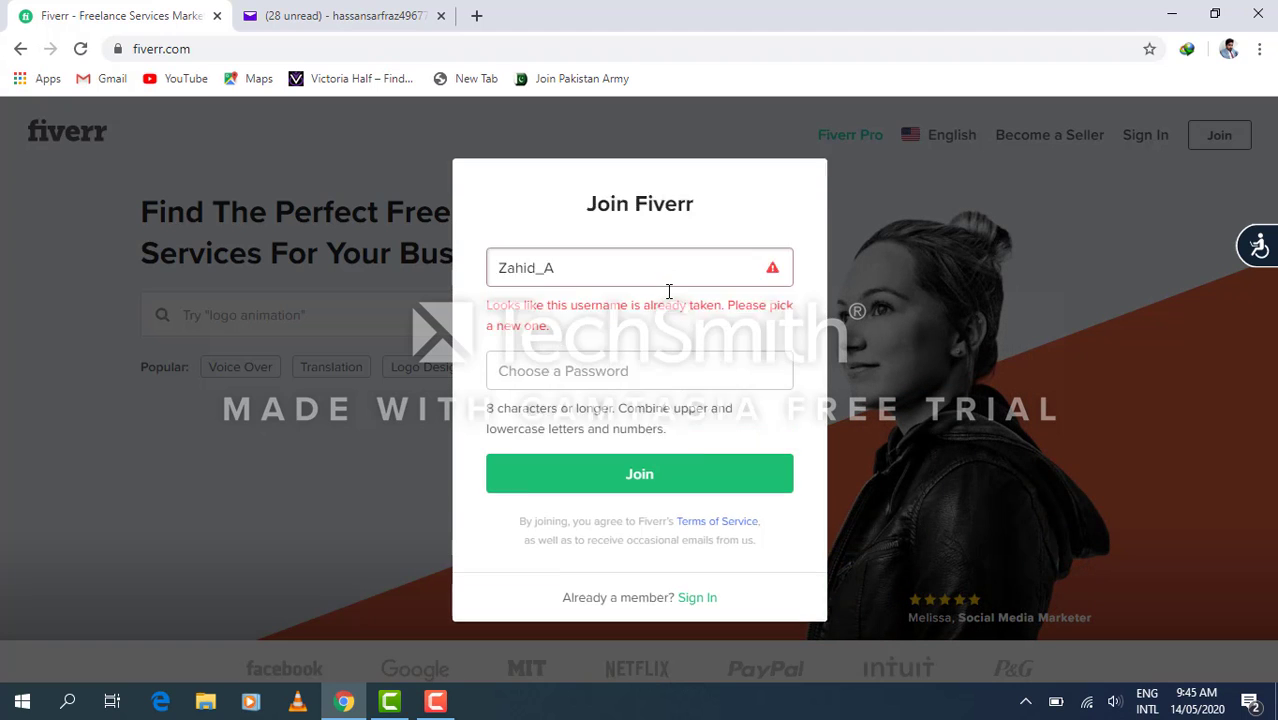
pyautogui.write('ssistan')
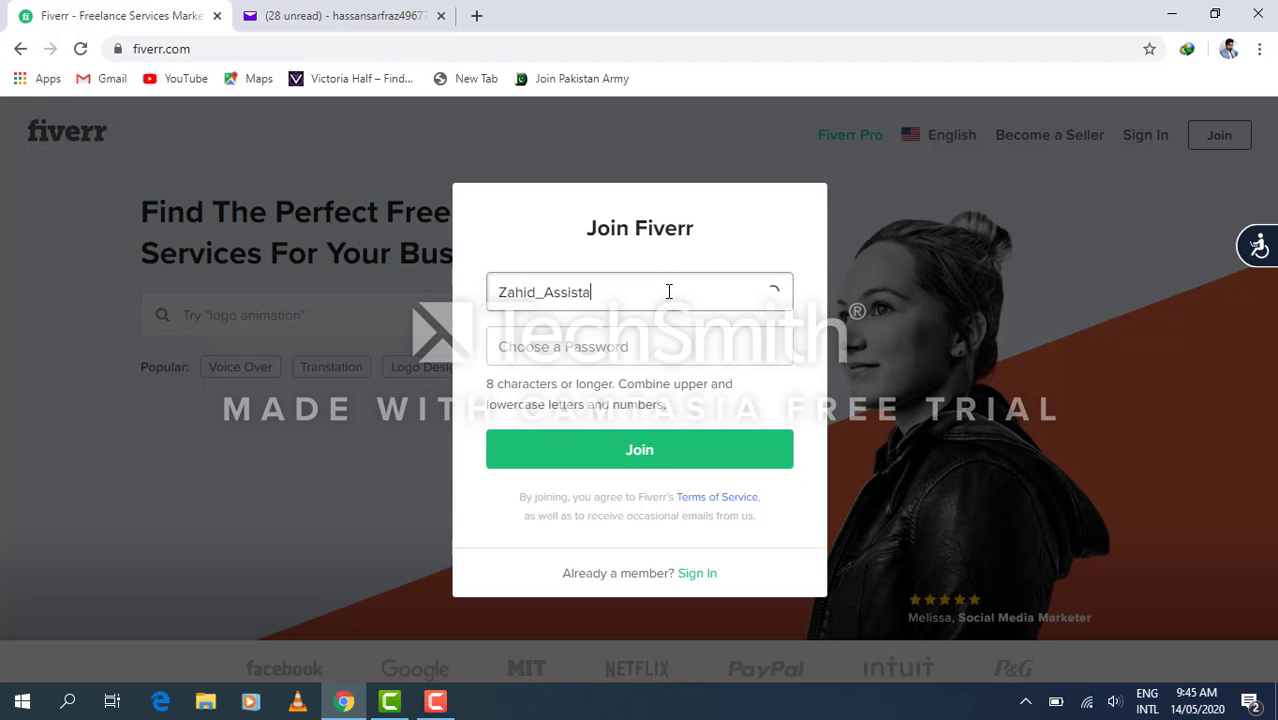
pyautogui.write('t')
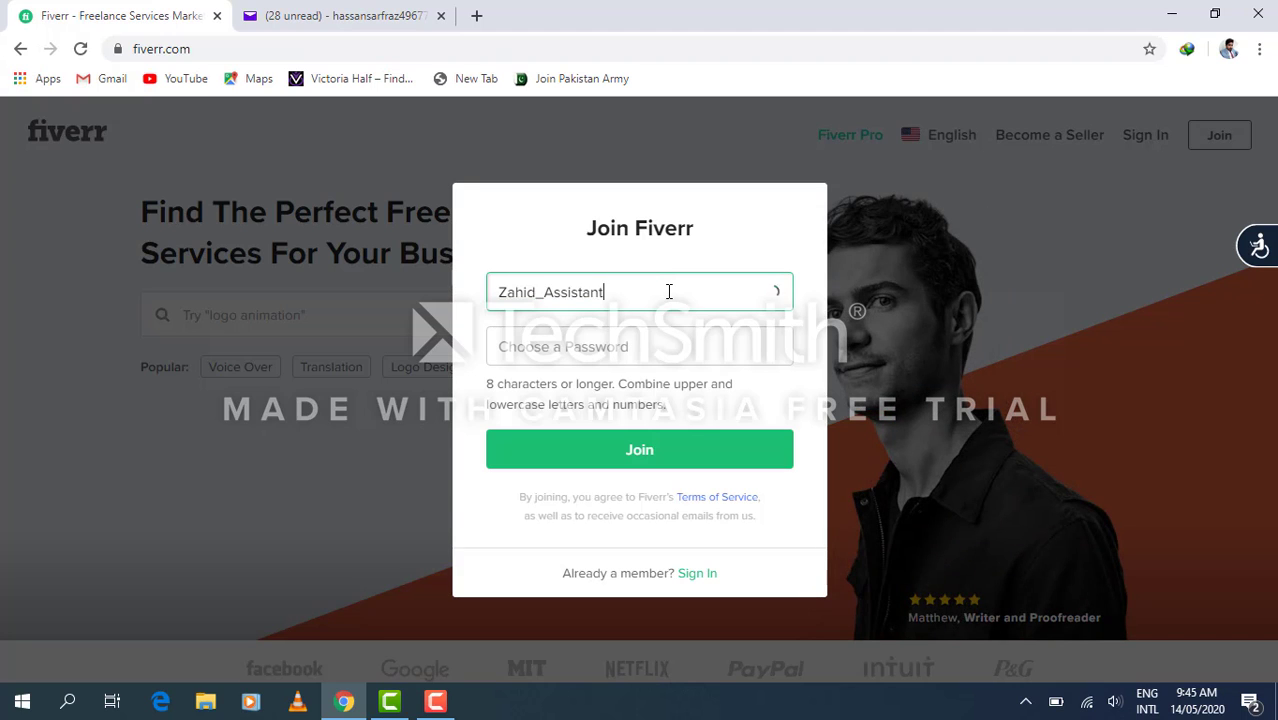
pyautogui.click(608, 354)
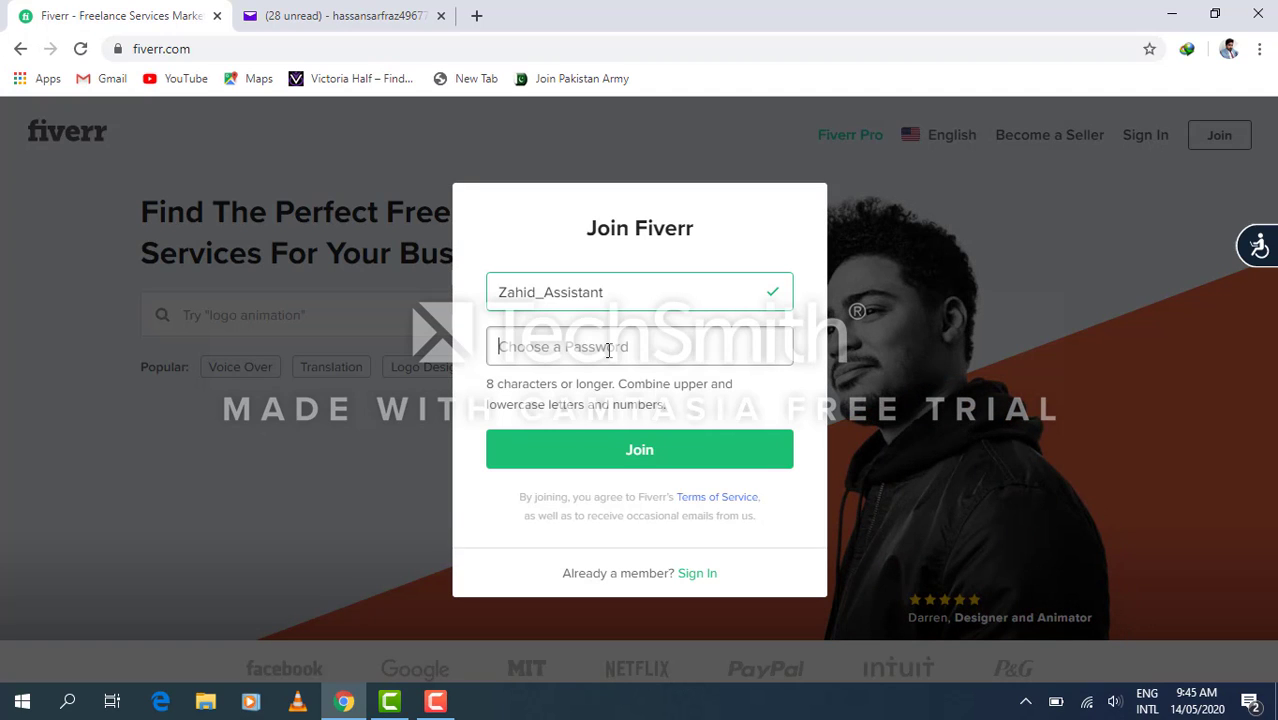
pyautogui.write('•••••••••')
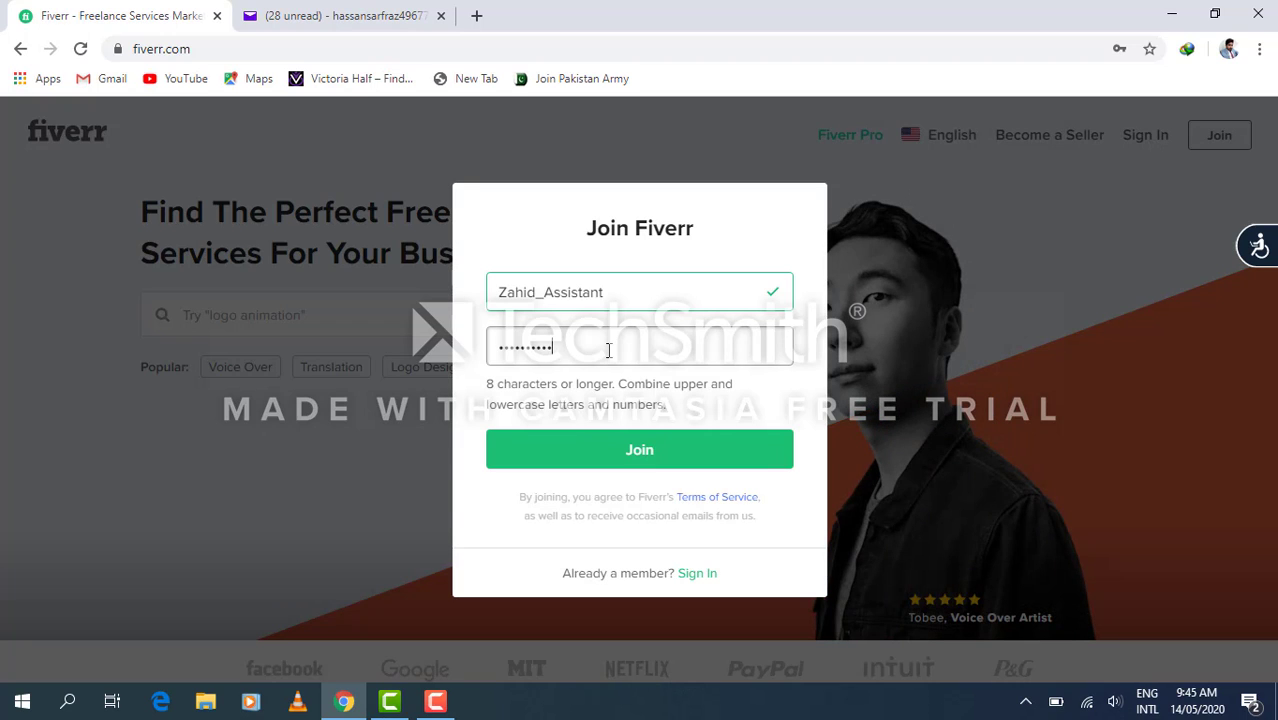
pyautogui.write('••')
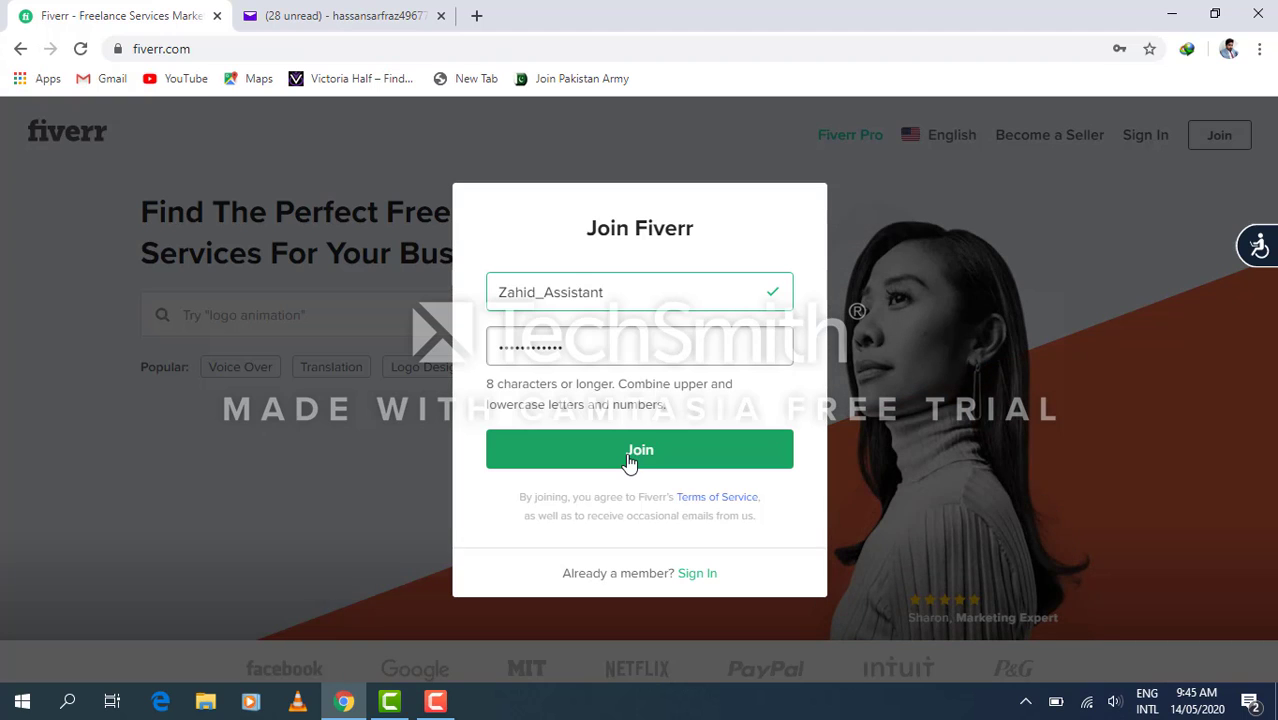
pyautogui.click(630, 460)
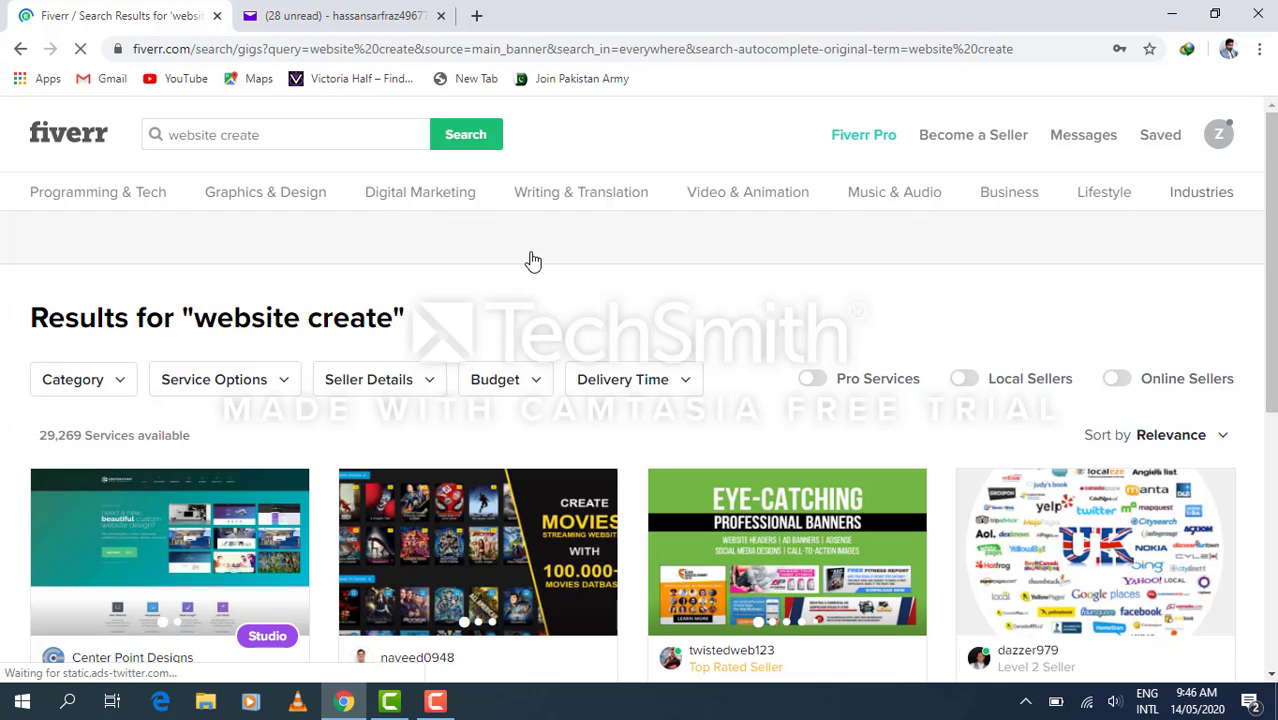
# Switch to the Yahoo Mail inbox tab.
pyautogui.click(338, 22)
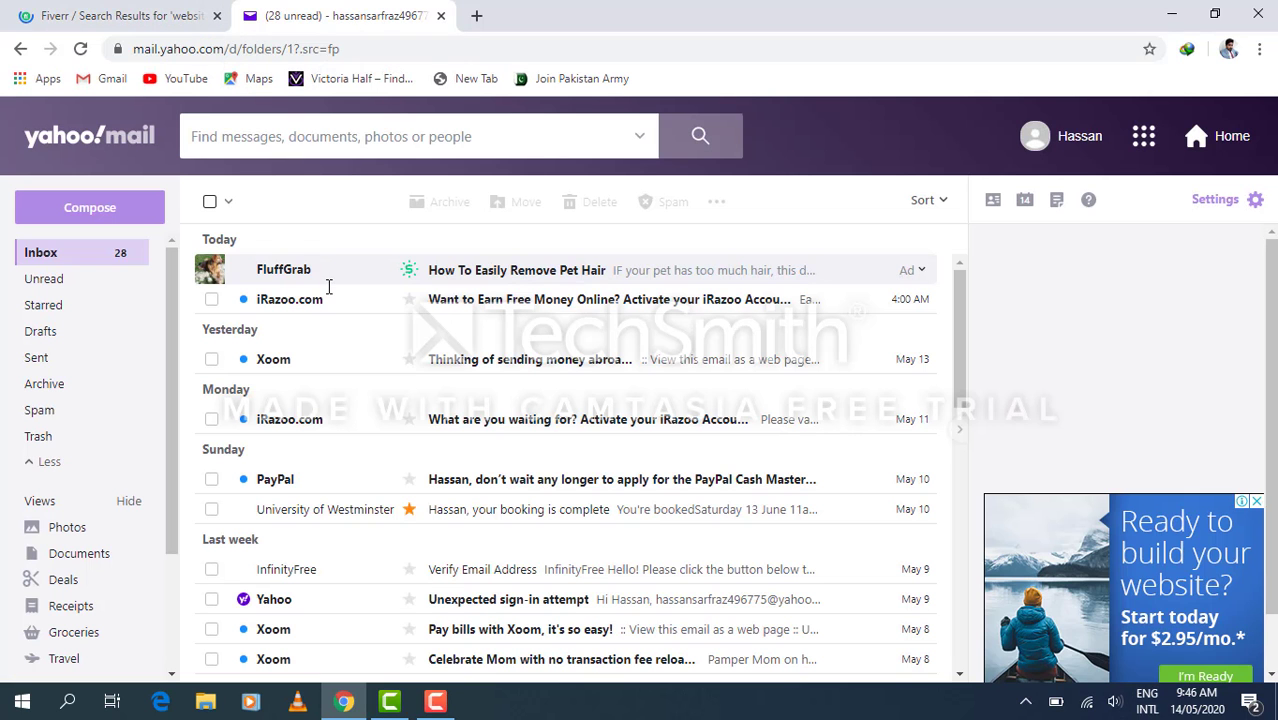
# Refresh the inbox and open the Fiverr account activation email.
pyautogui.click(81, 49)
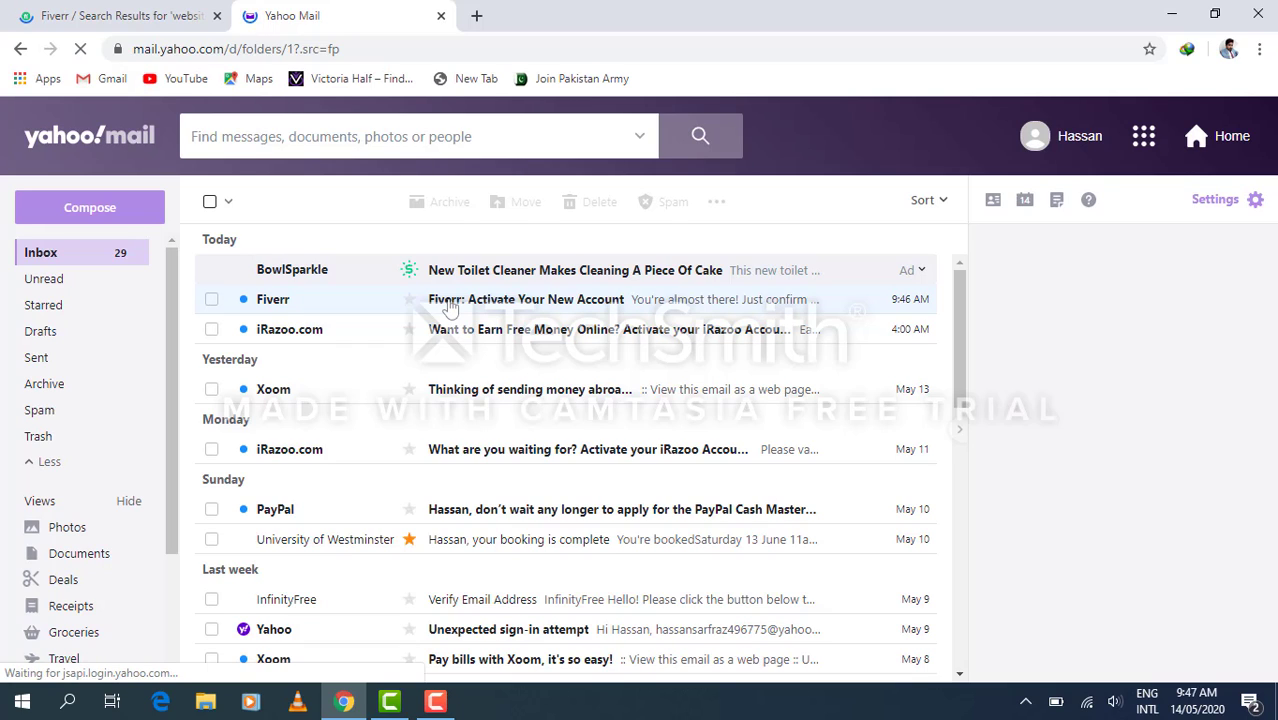
pyautogui.click(450, 307)
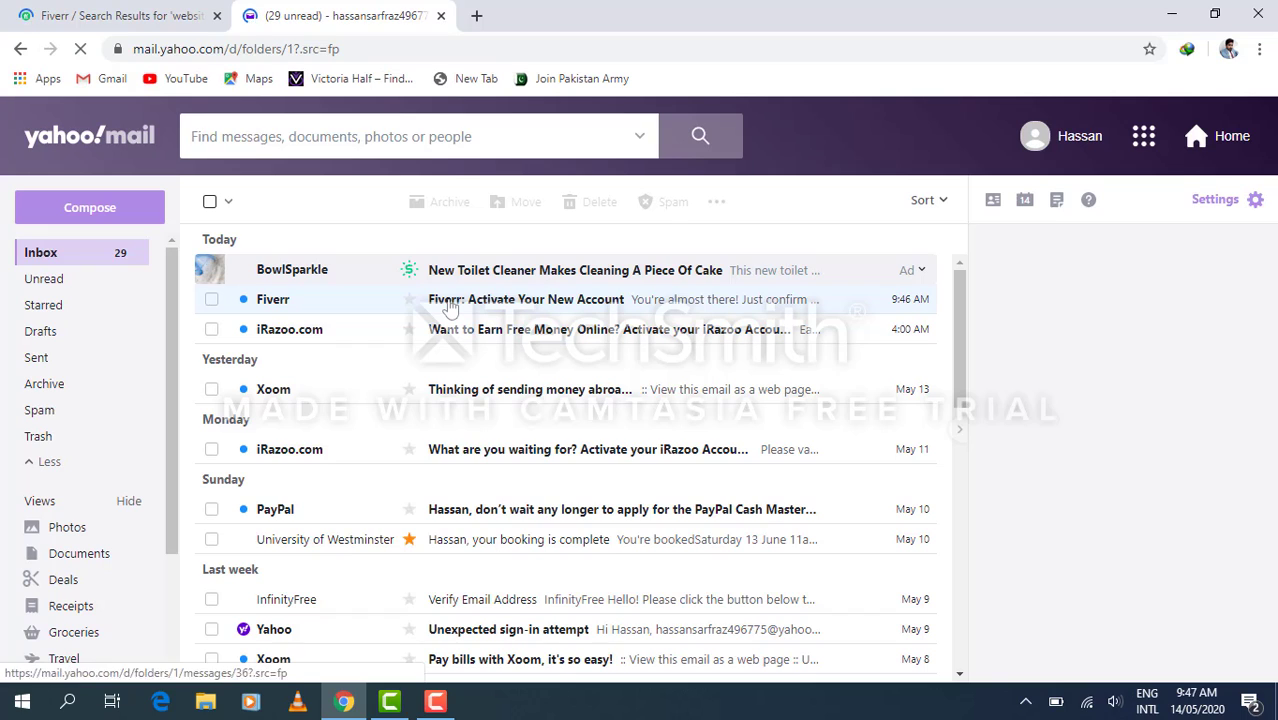
pyautogui.click(449, 307)
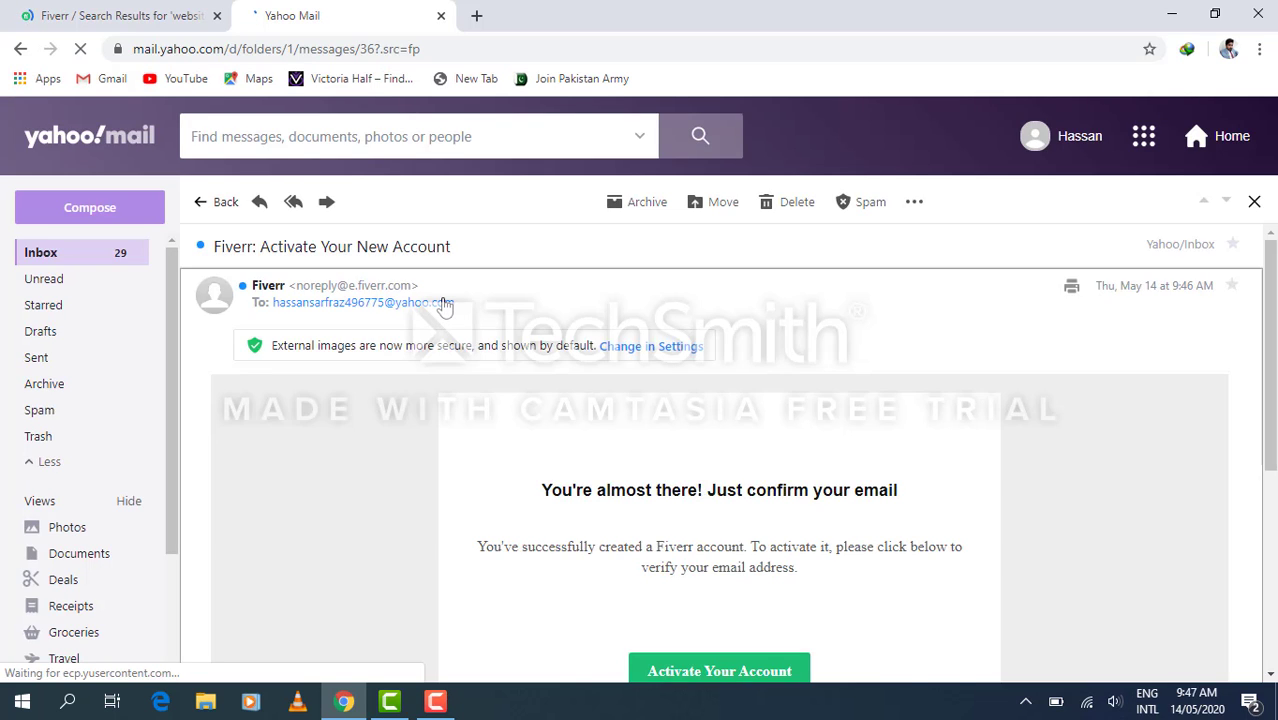
pyautogui.scroll(-2, 553, 467)
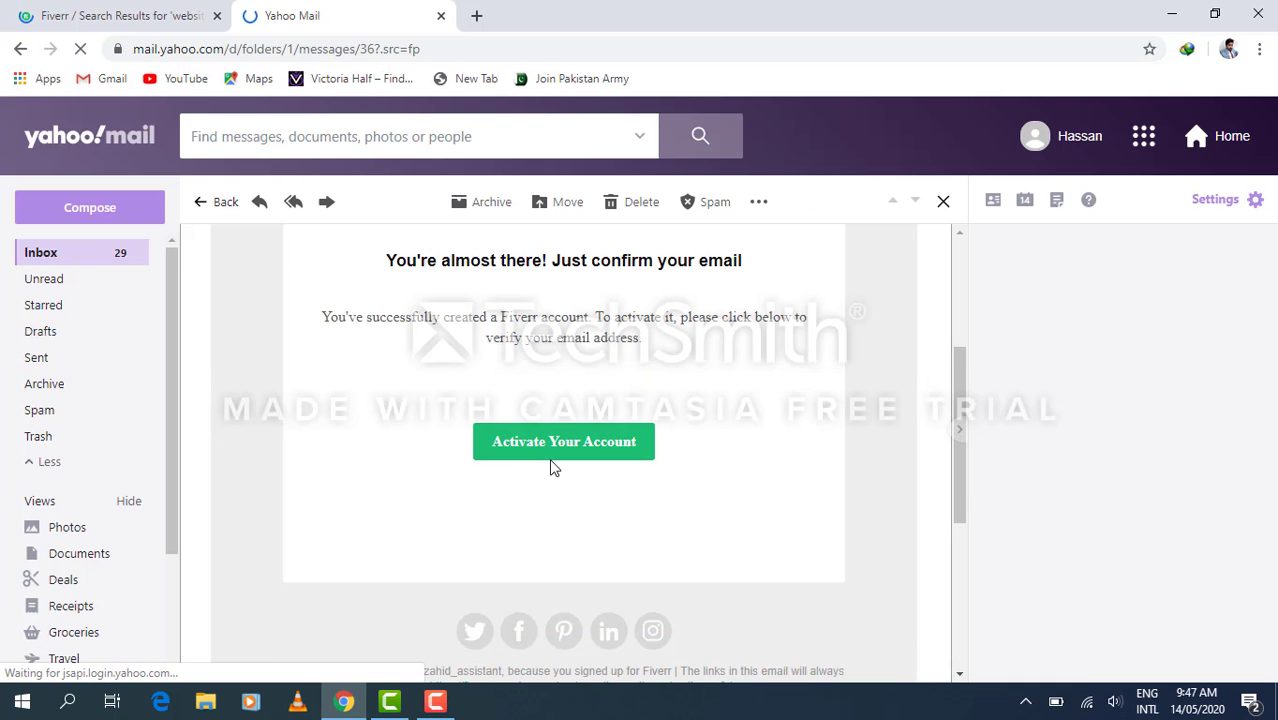
pyautogui.scroll(3, 553, 467)
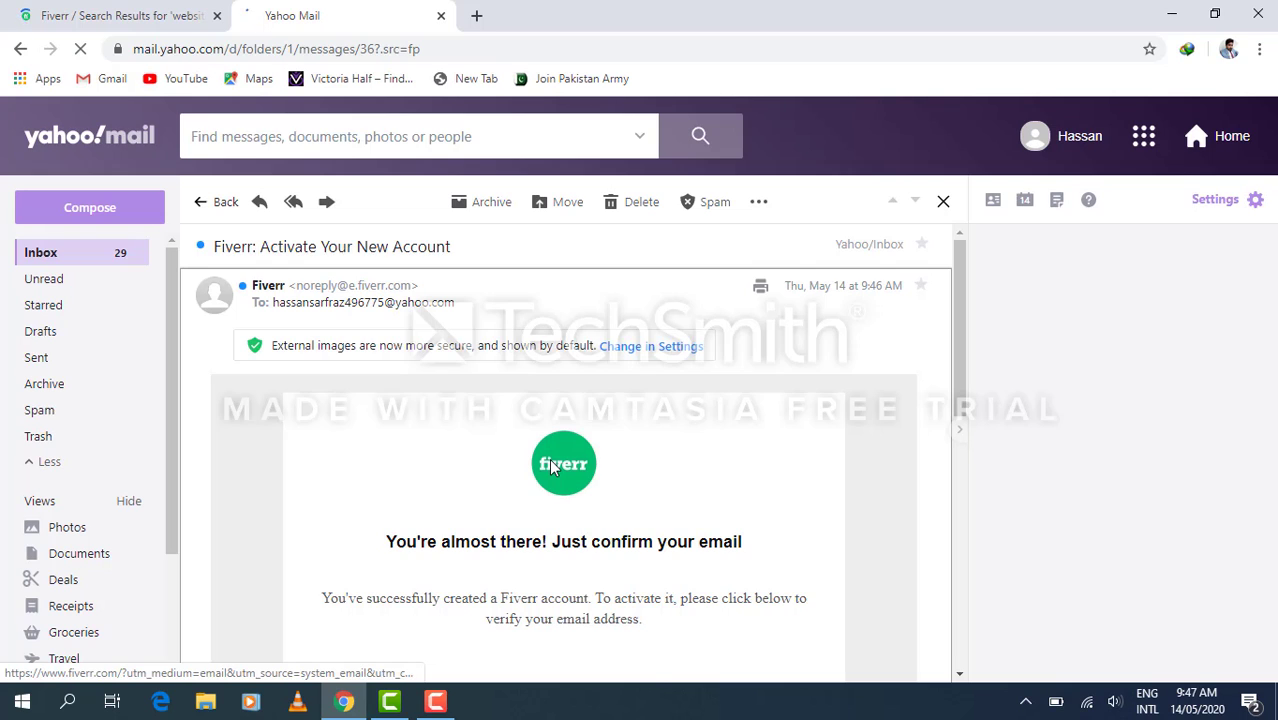
pyautogui.scroll(-3, 553, 467)
pyautogui.scroll(1, 553, 460)
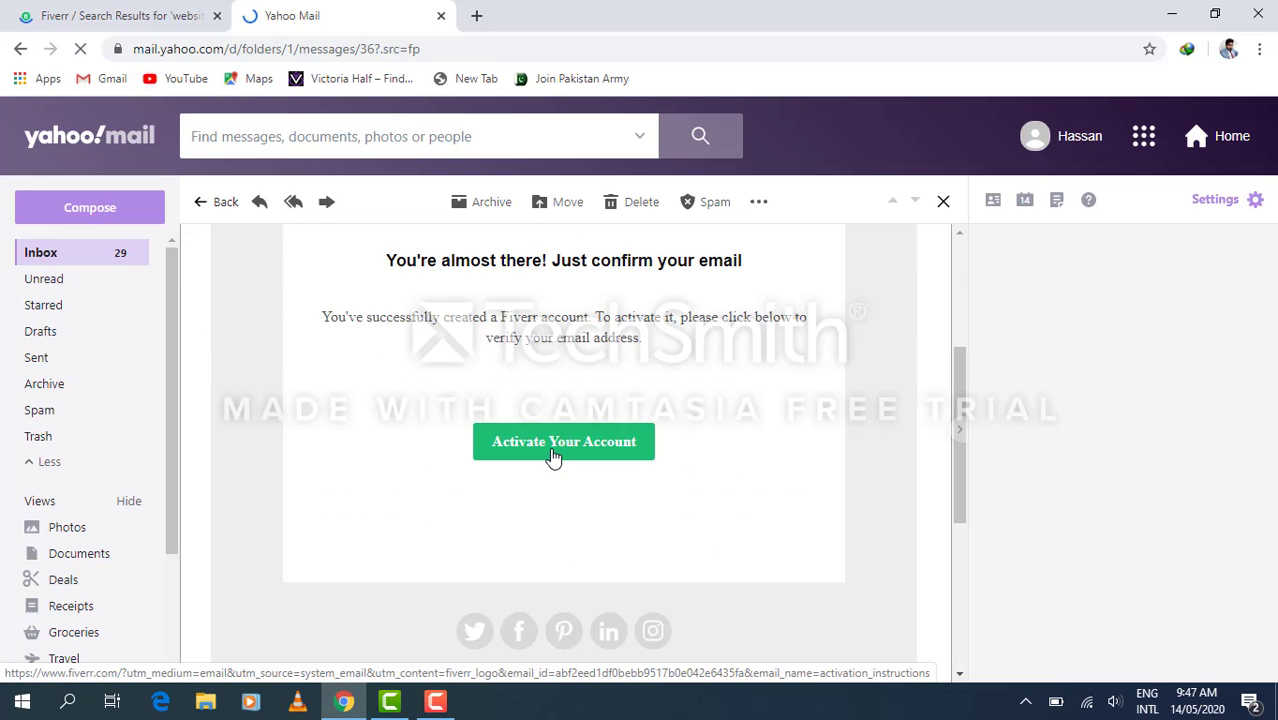
# Activate the account from the email and follow its link to Fiverr.
pyautogui.click(553, 448)
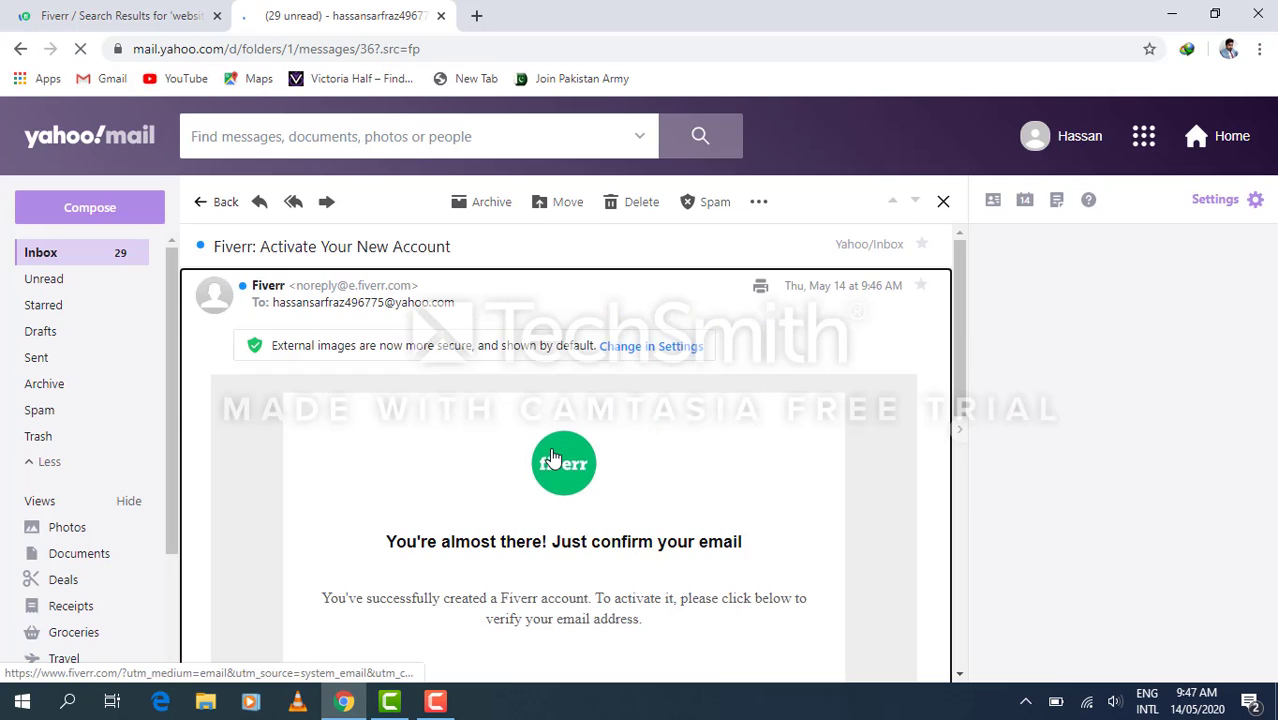
pyautogui.scroll(-6, 385, 474)
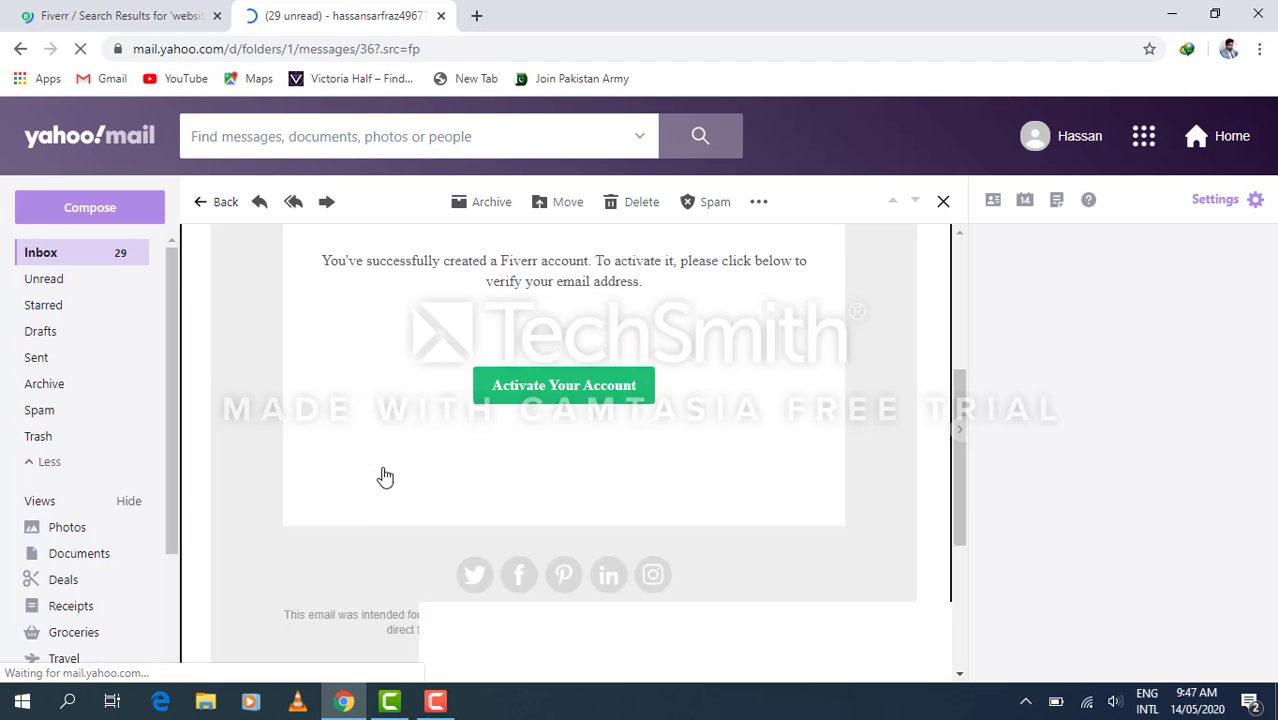
pyautogui.click(489, 348)
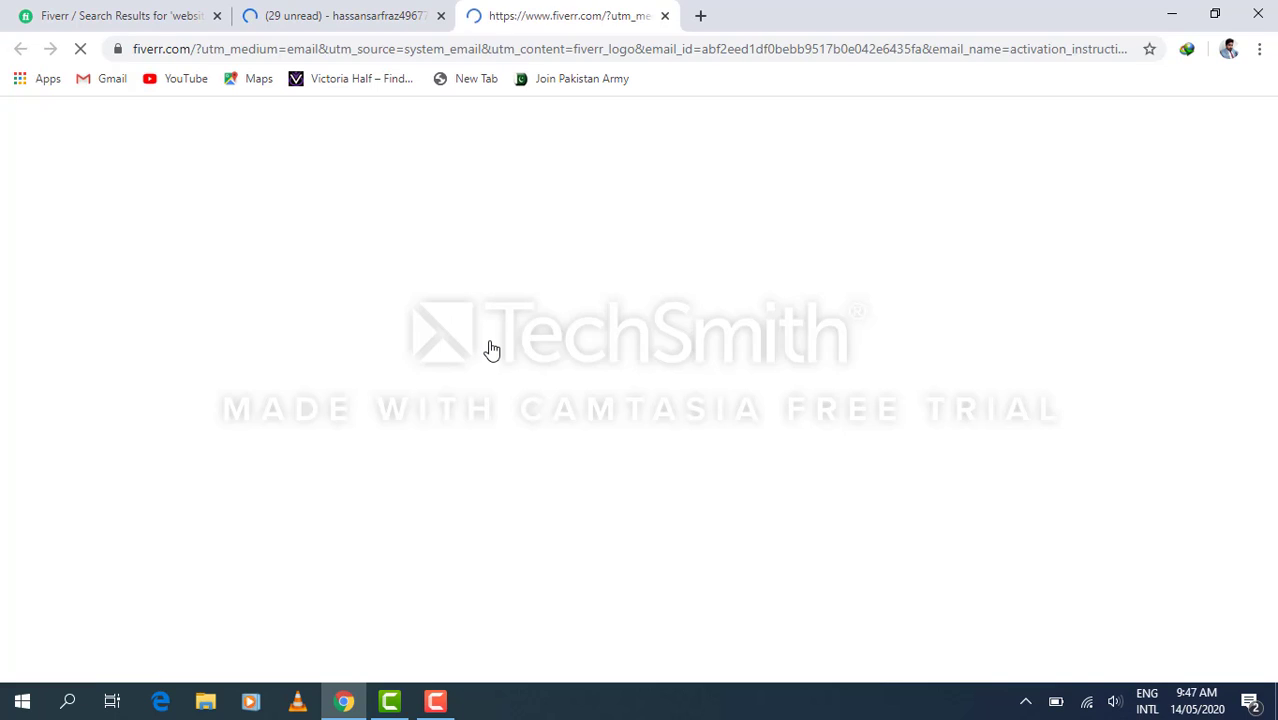
# Close the old Fiverr search results tab and view the signed-in homepage.
pyautogui.click(217, 17)
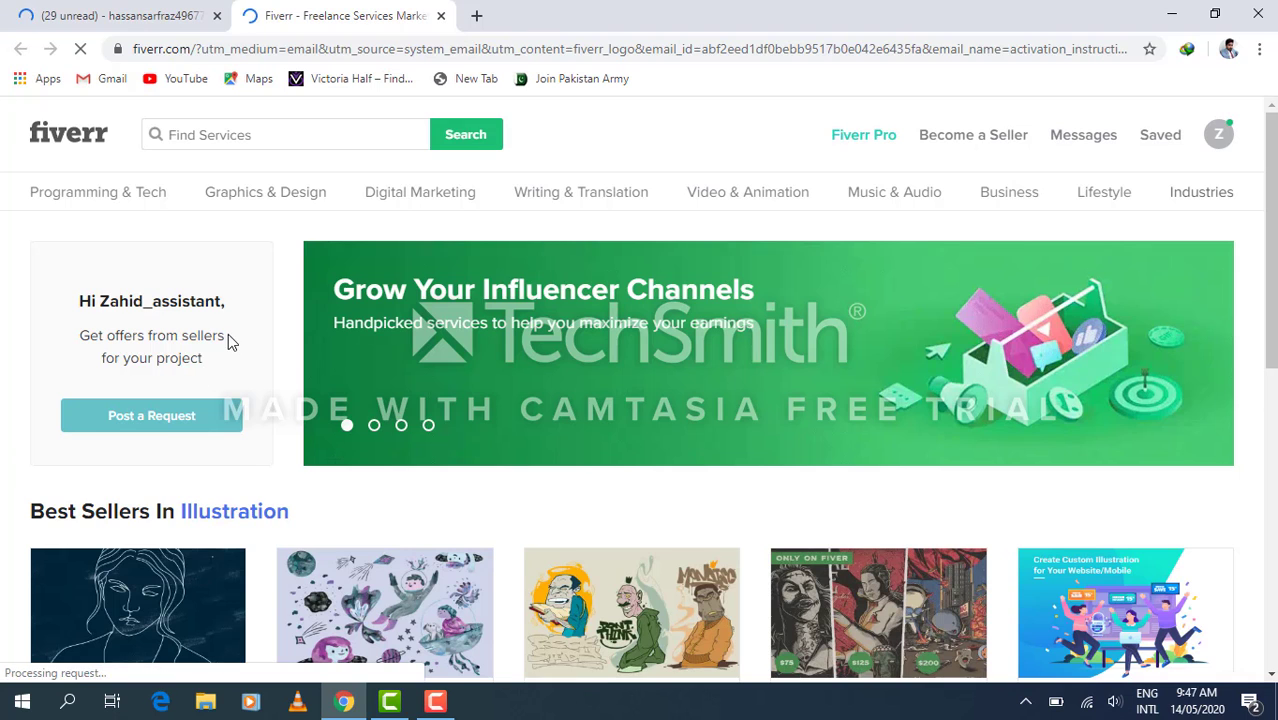
pyautogui.scroll(-2, 193, 399)
pyautogui.scroll(-3, 195, 405)
pyautogui.scroll(5, 195, 405)
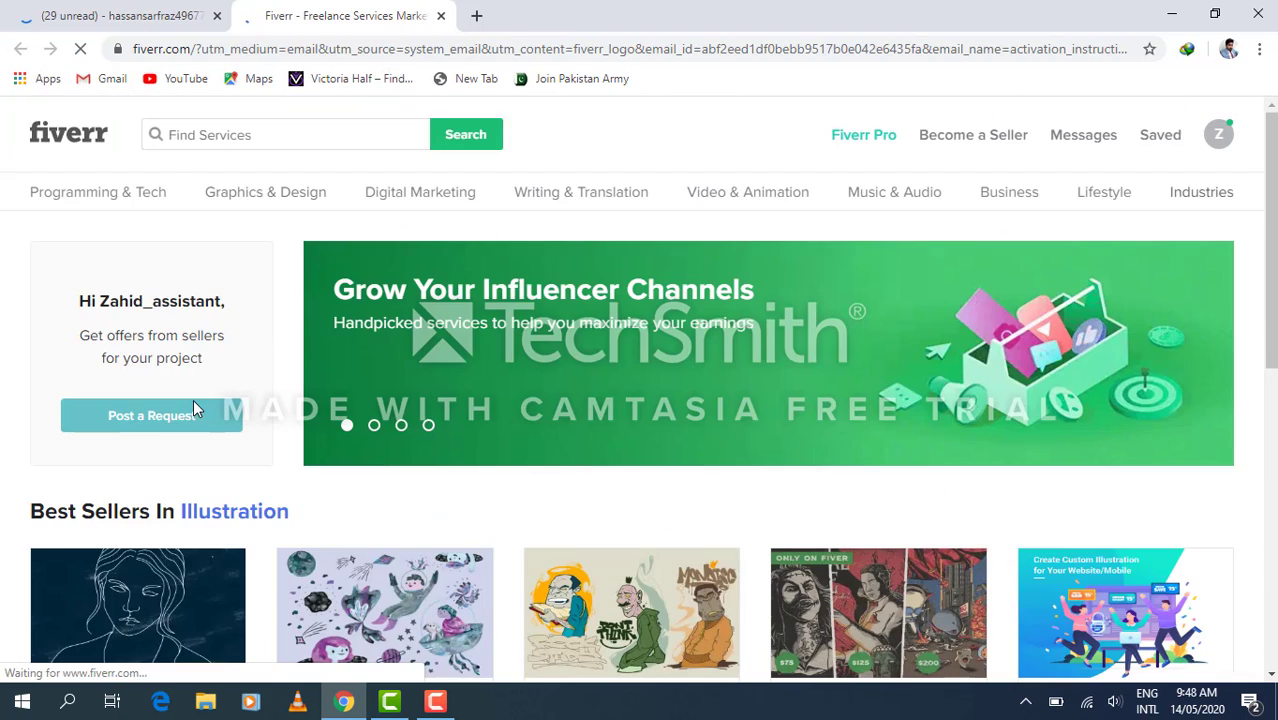
# Open the account's profile from the avatar menu and scroll through its sections.
pyautogui.click(1221, 146)
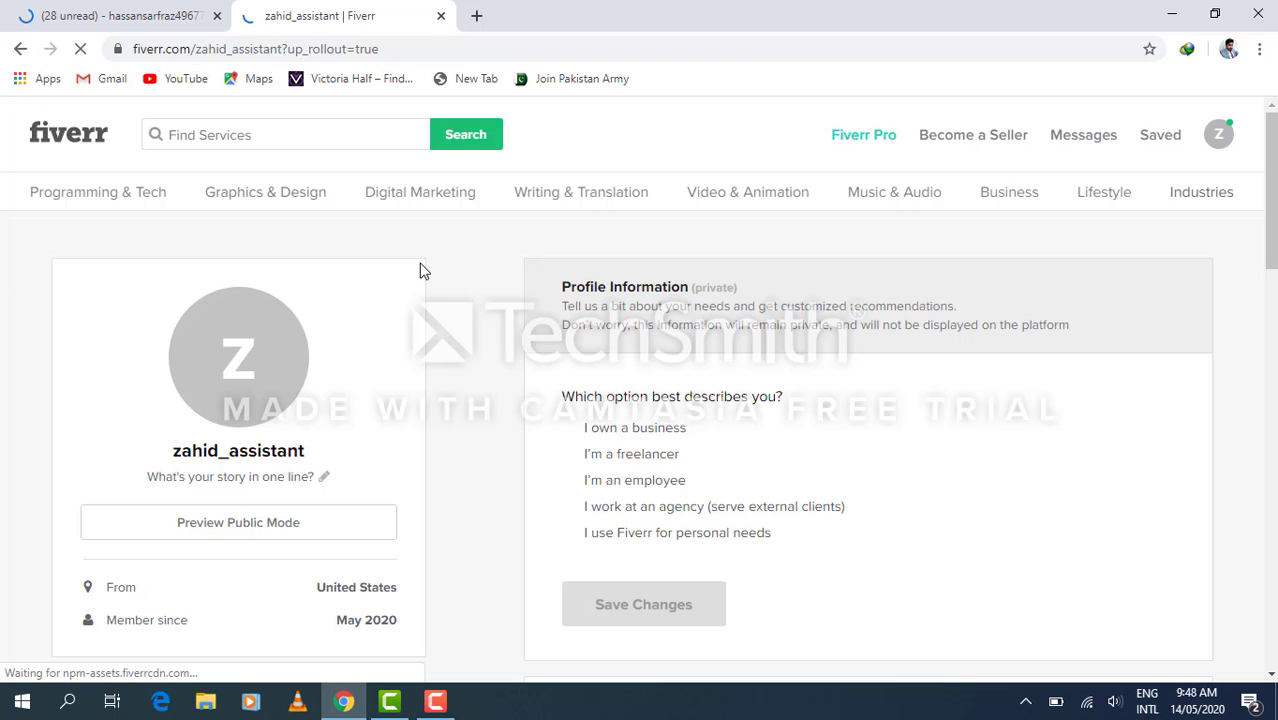
pyautogui.scroll(-3, 476, 270)
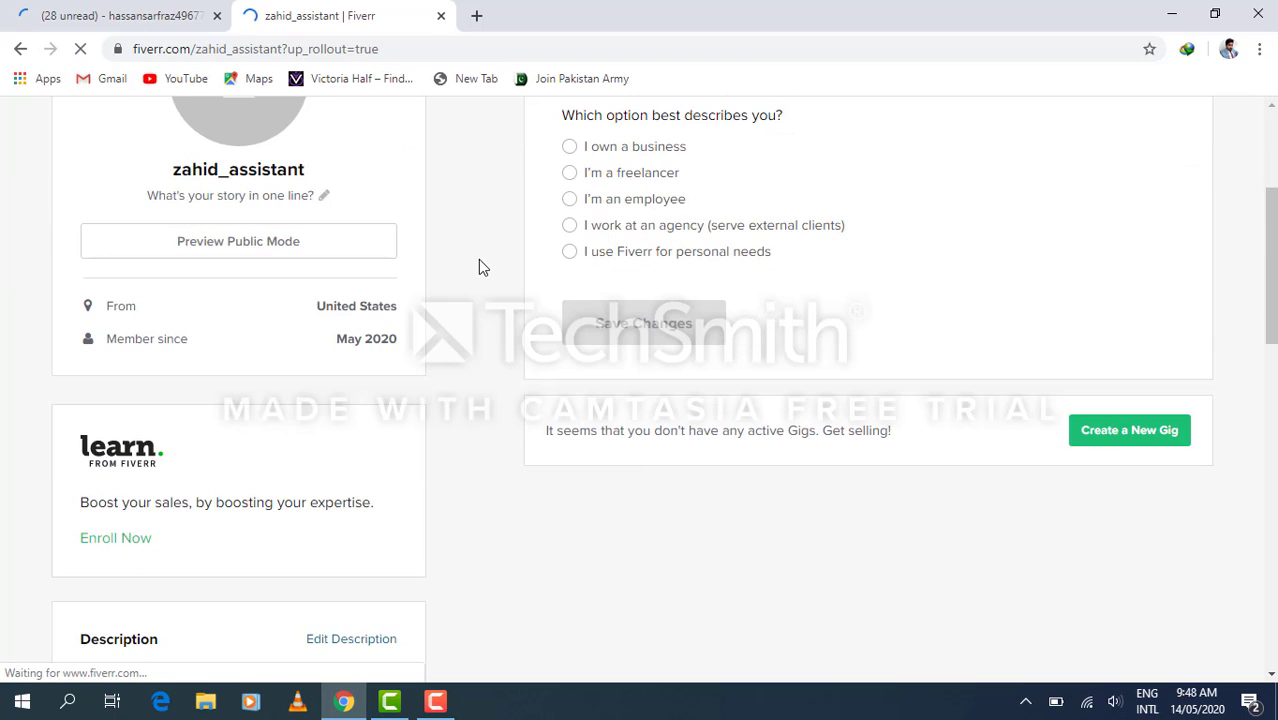
pyautogui.scroll(1, 478, 267)
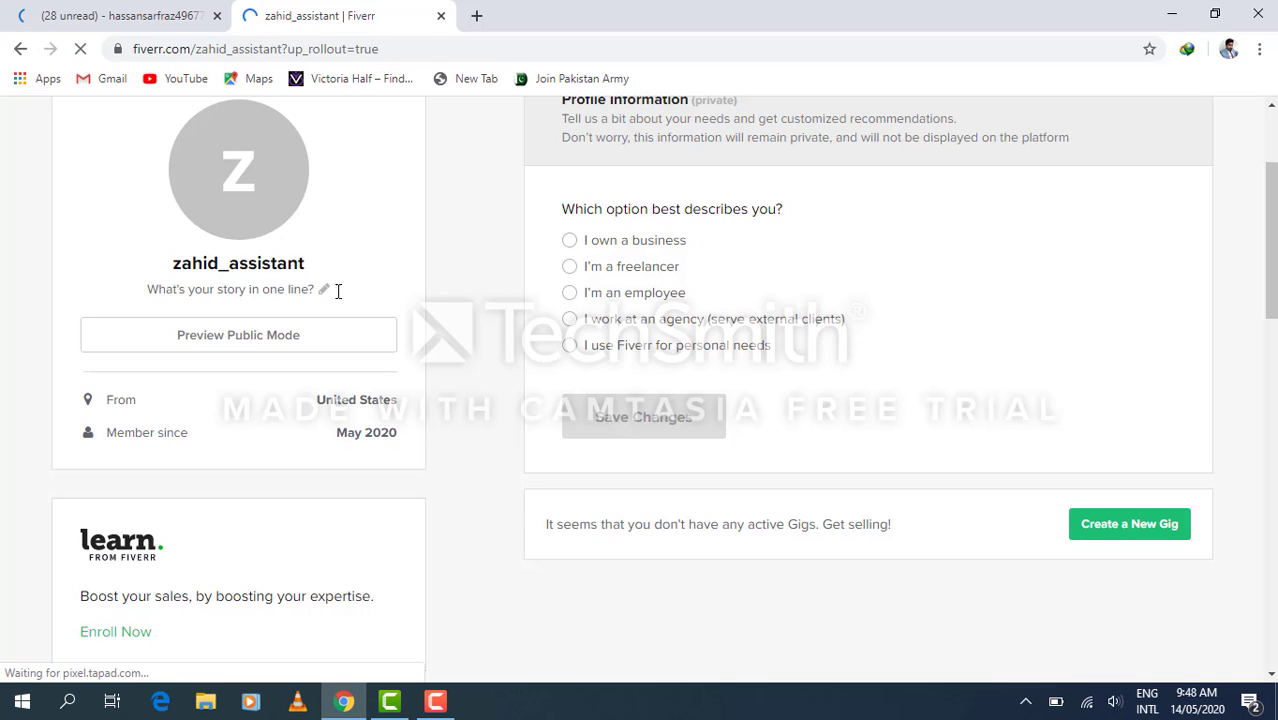
pyautogui.scroll(-4, 404, 291)
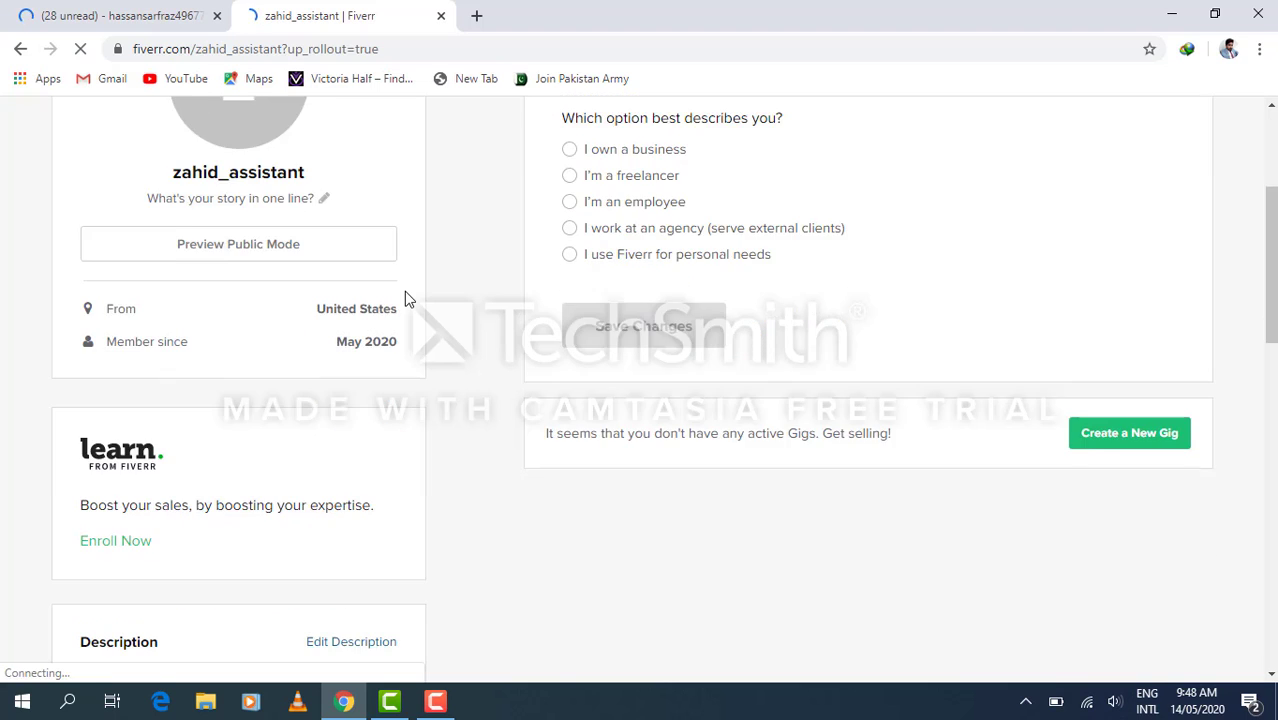
pyautogui.scroll(-8, 404, 291)
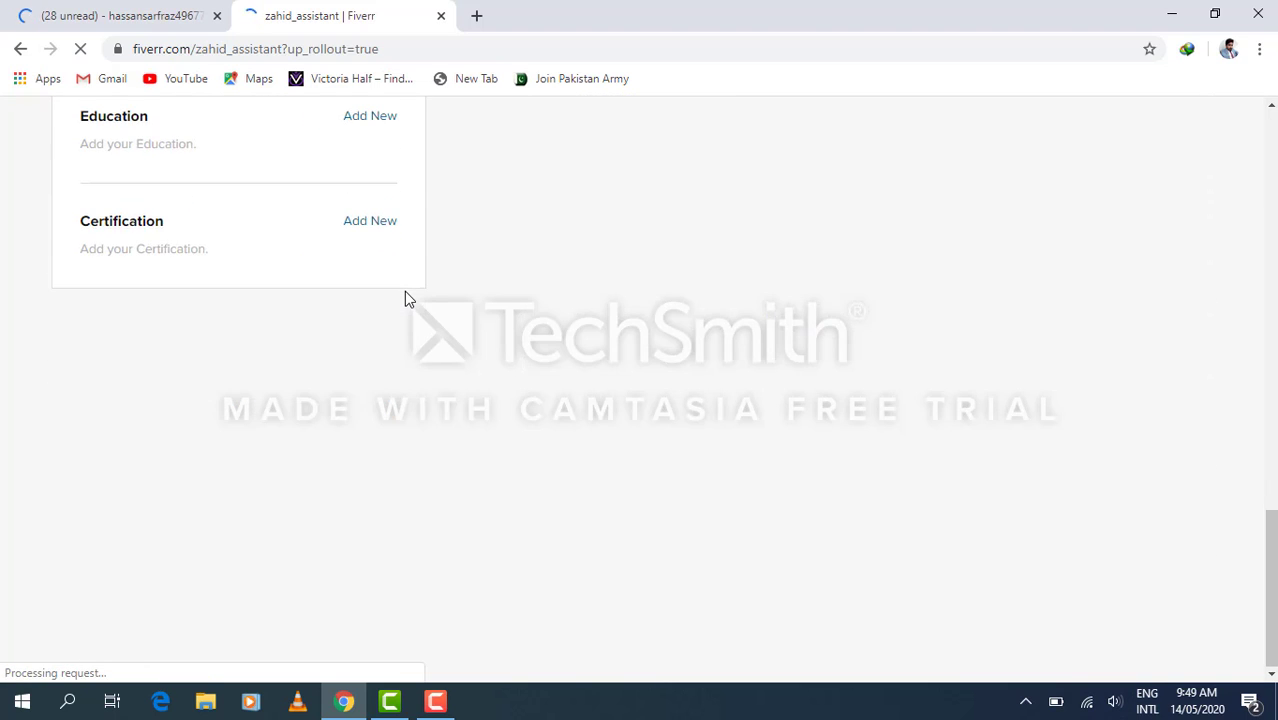
pyautogui.scroll(5, 404, 291)
pyautogui.scroll(10, 405, 292)
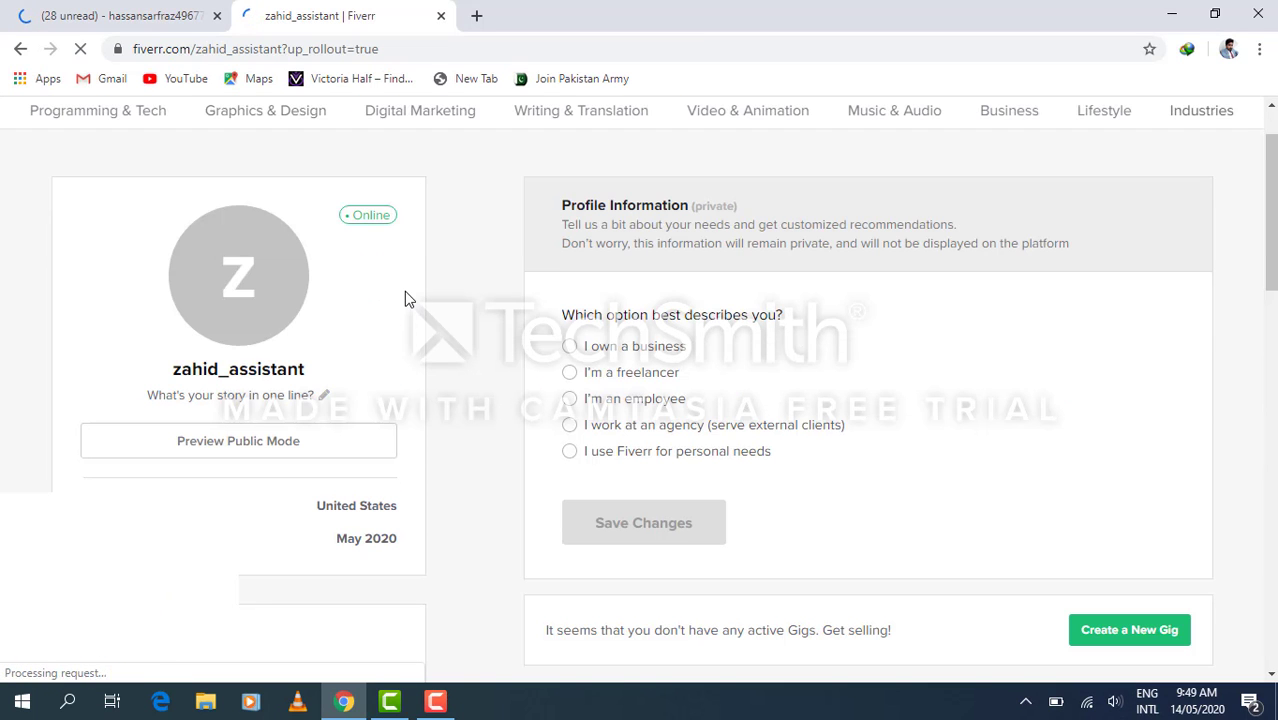
pyautogui.scroll(1, 404, 291)
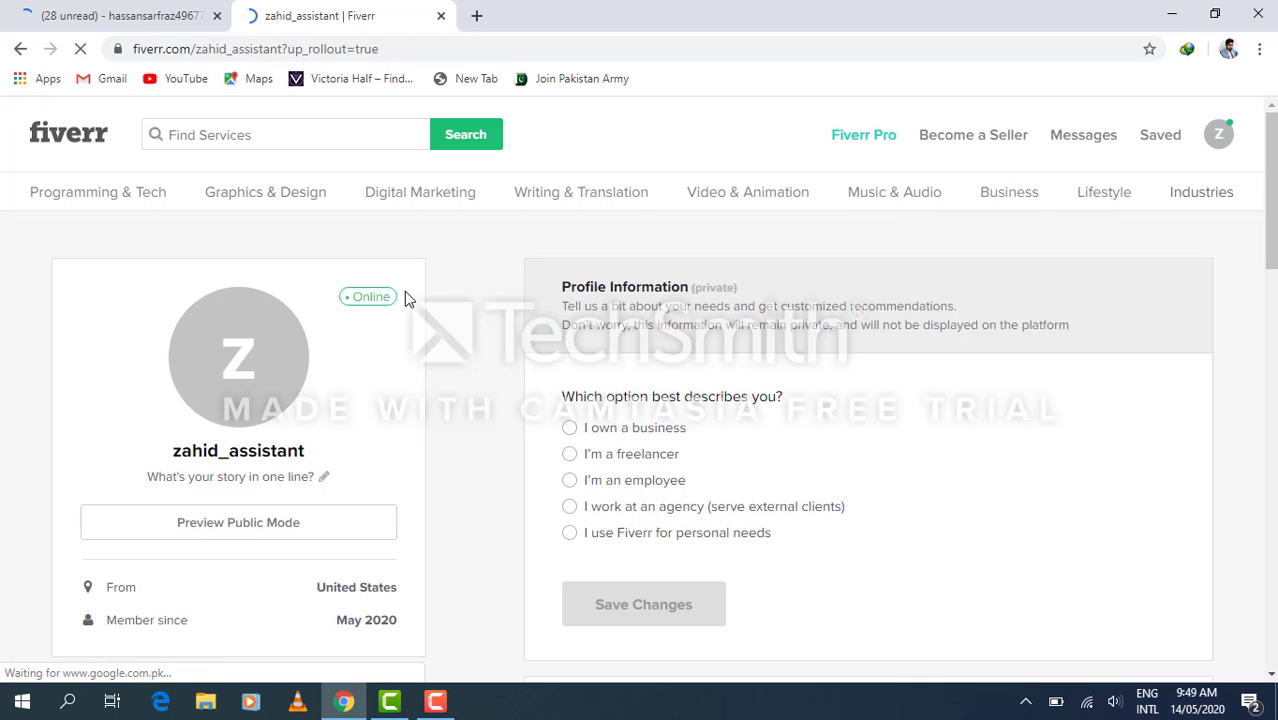
pyautogui.scroll(-3, 404, 291)
pyautogui.scroll(-10, 404, 291)
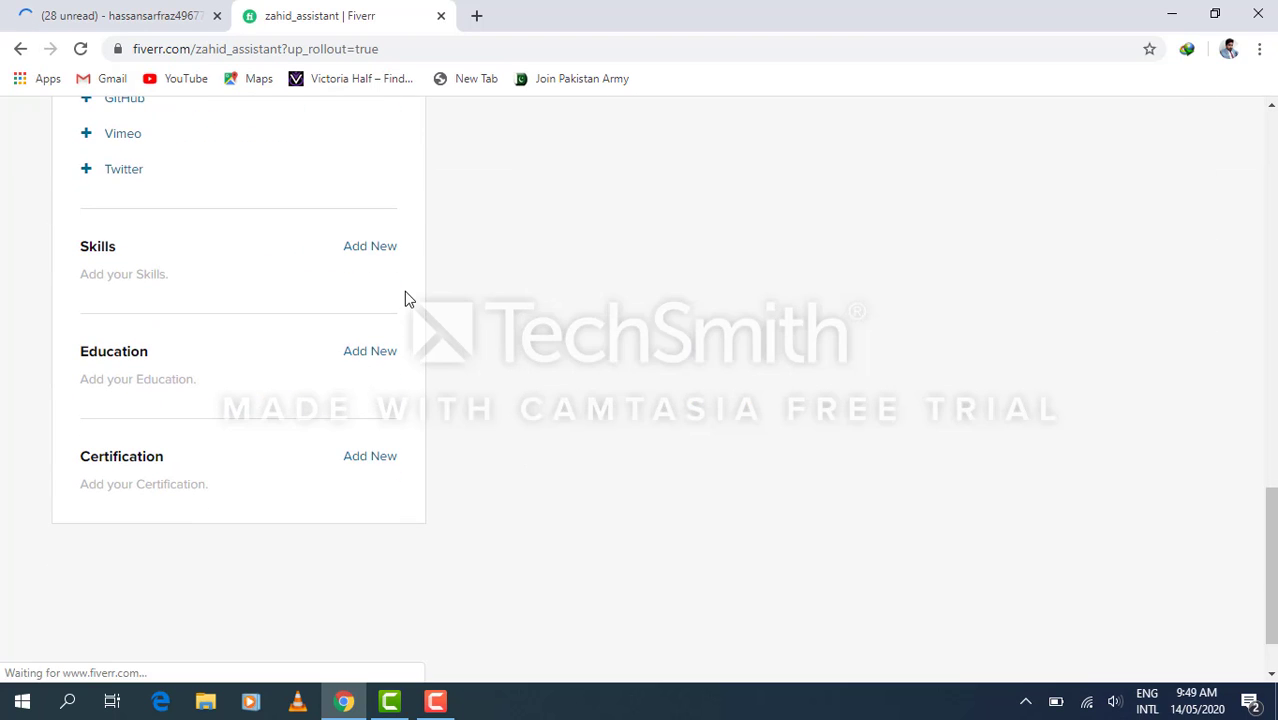
pyautogui.scroll(2, 404, 291)
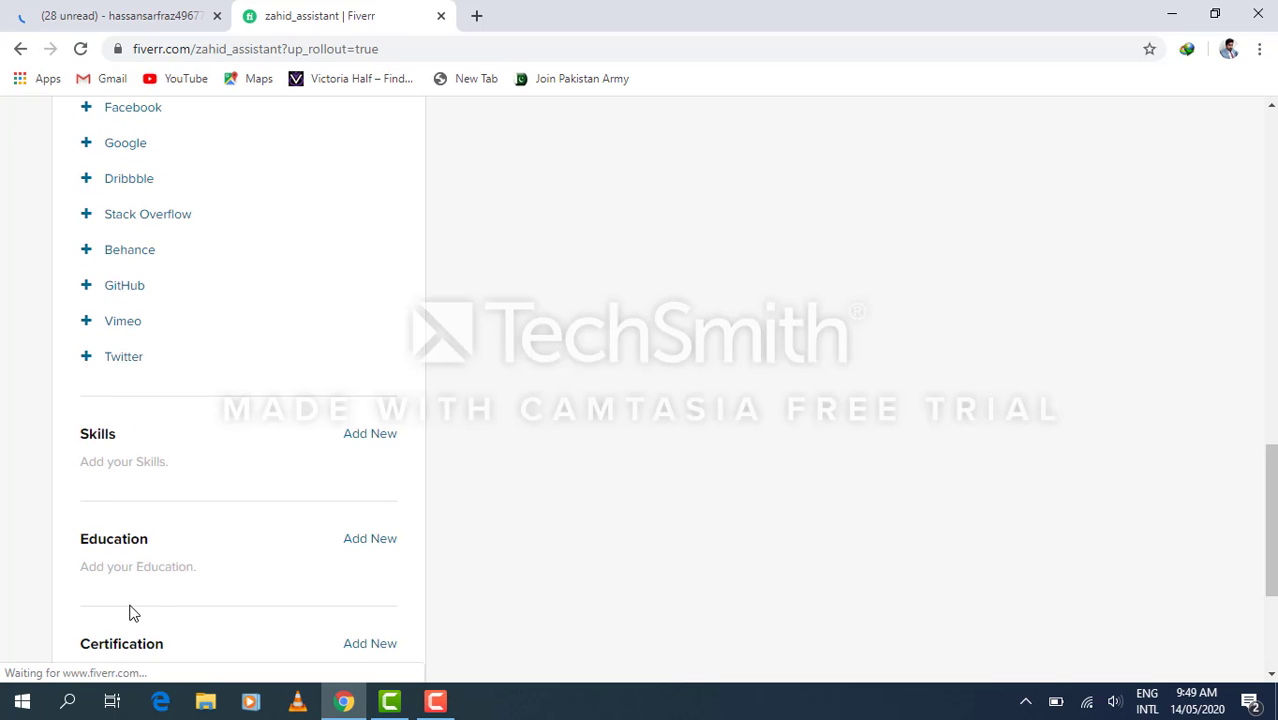
pyautogui.scroll(-1, 133, 613)
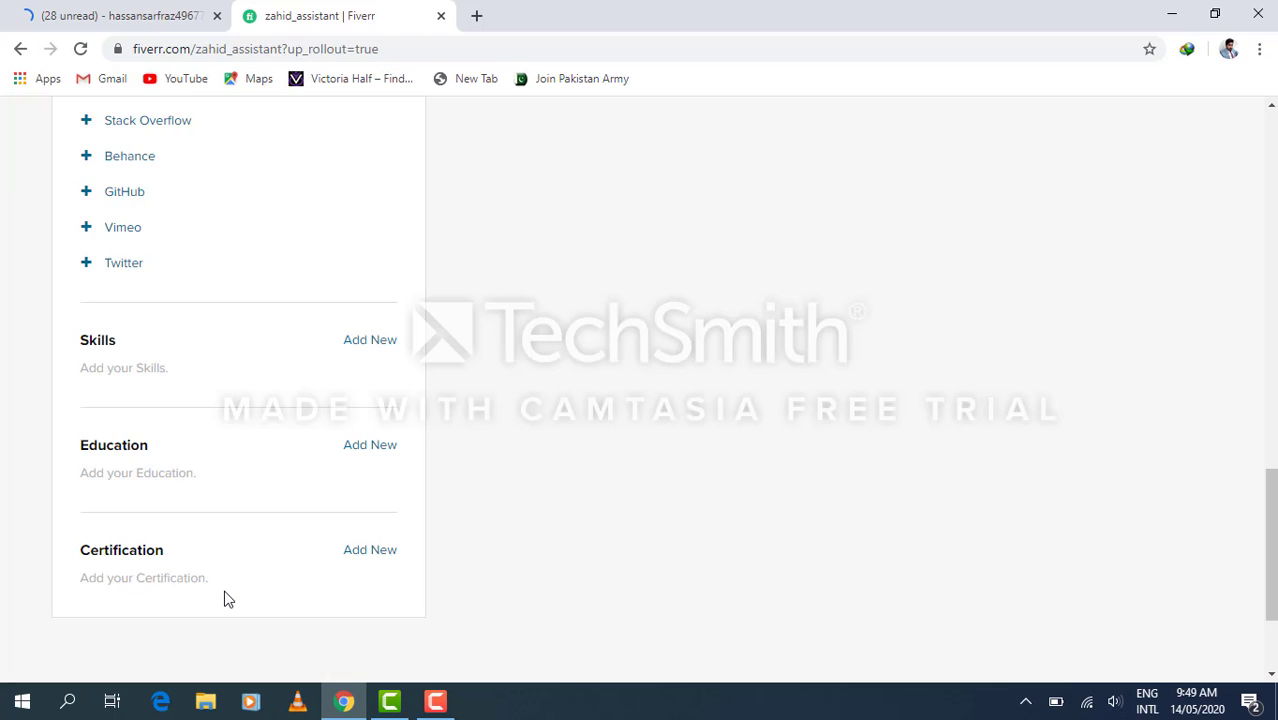
pyautogui.scroll(5, 224, 598)
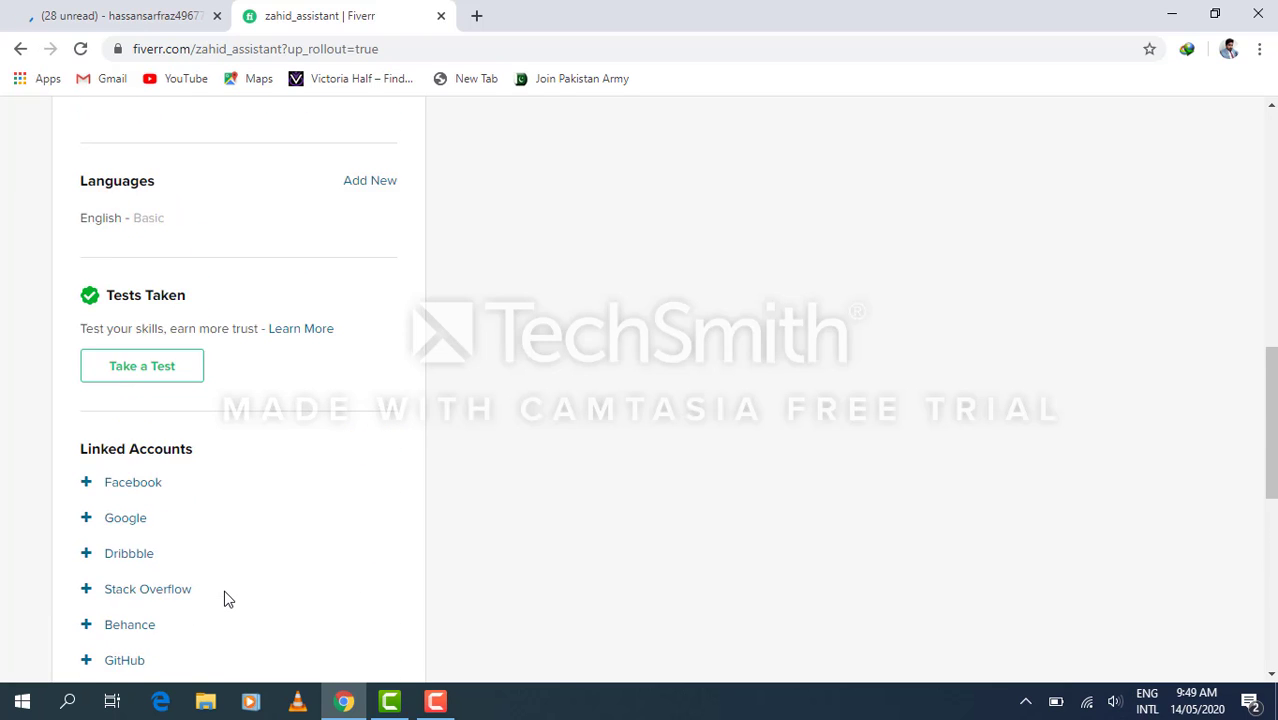
pyautogui.scroll(2, 224, 598)
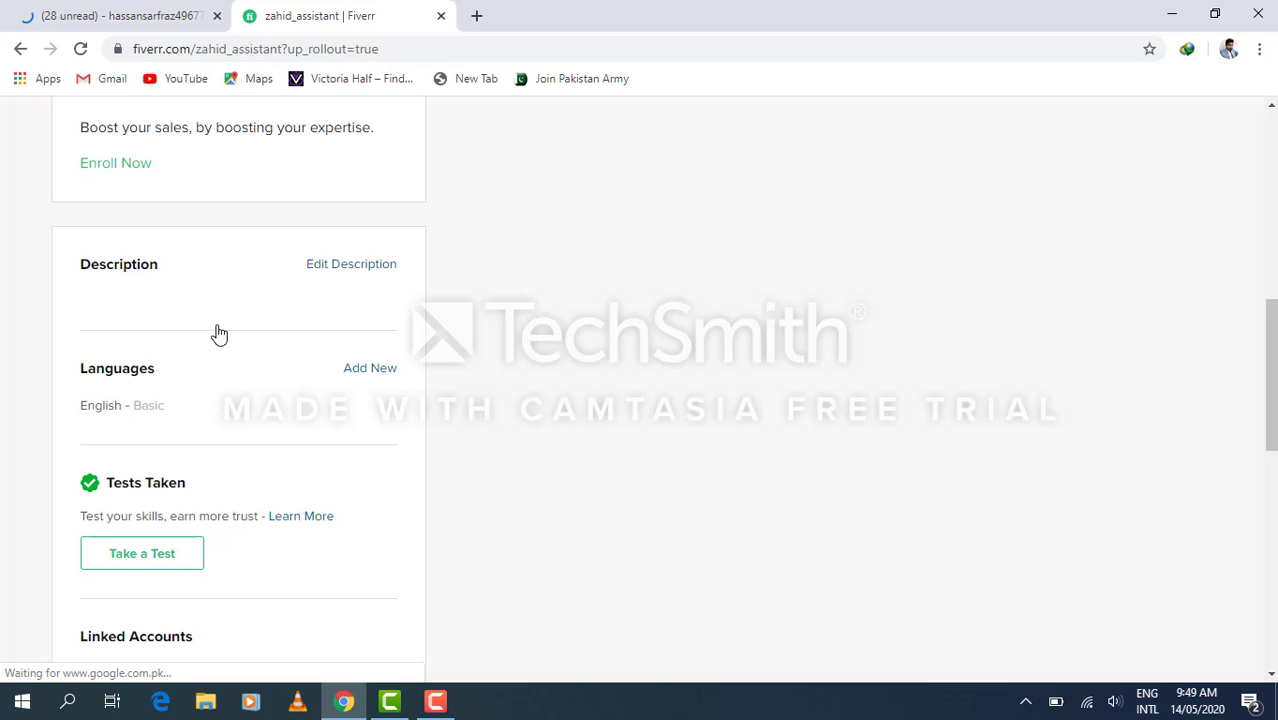
pyautogui.scroll(4, 218, 323)
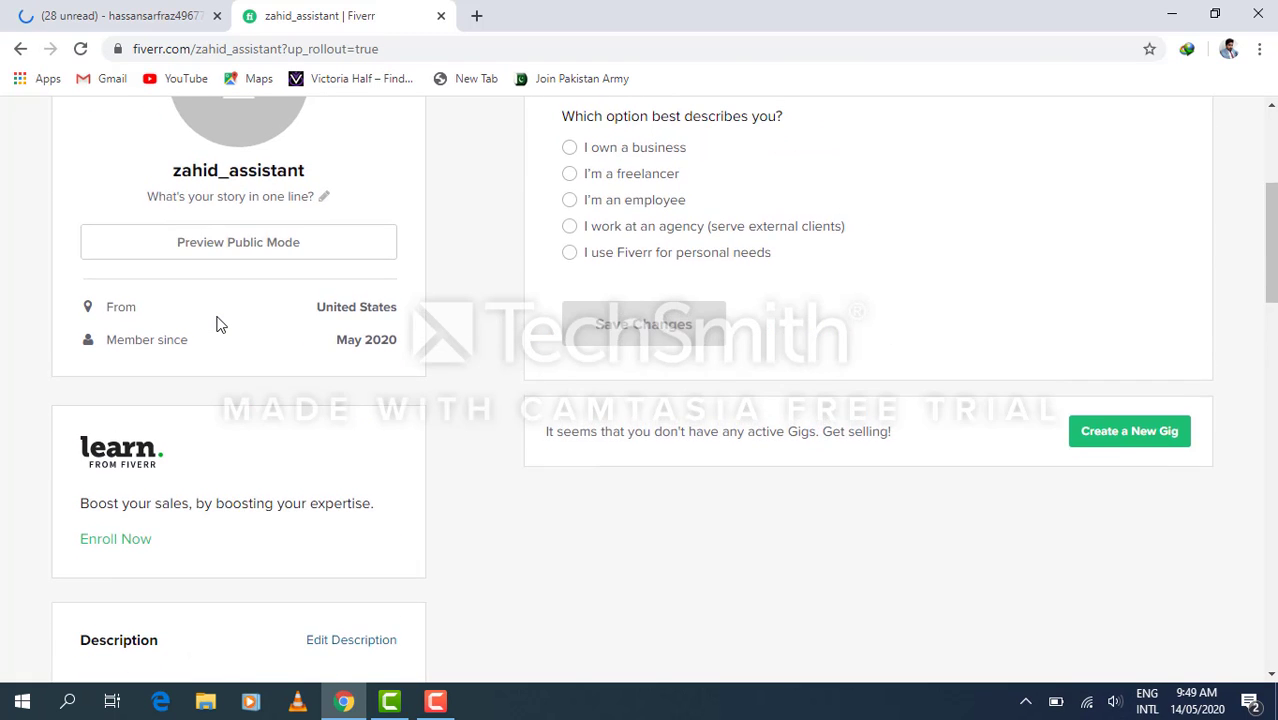
pyautogui.scroll(3, 220, 324)
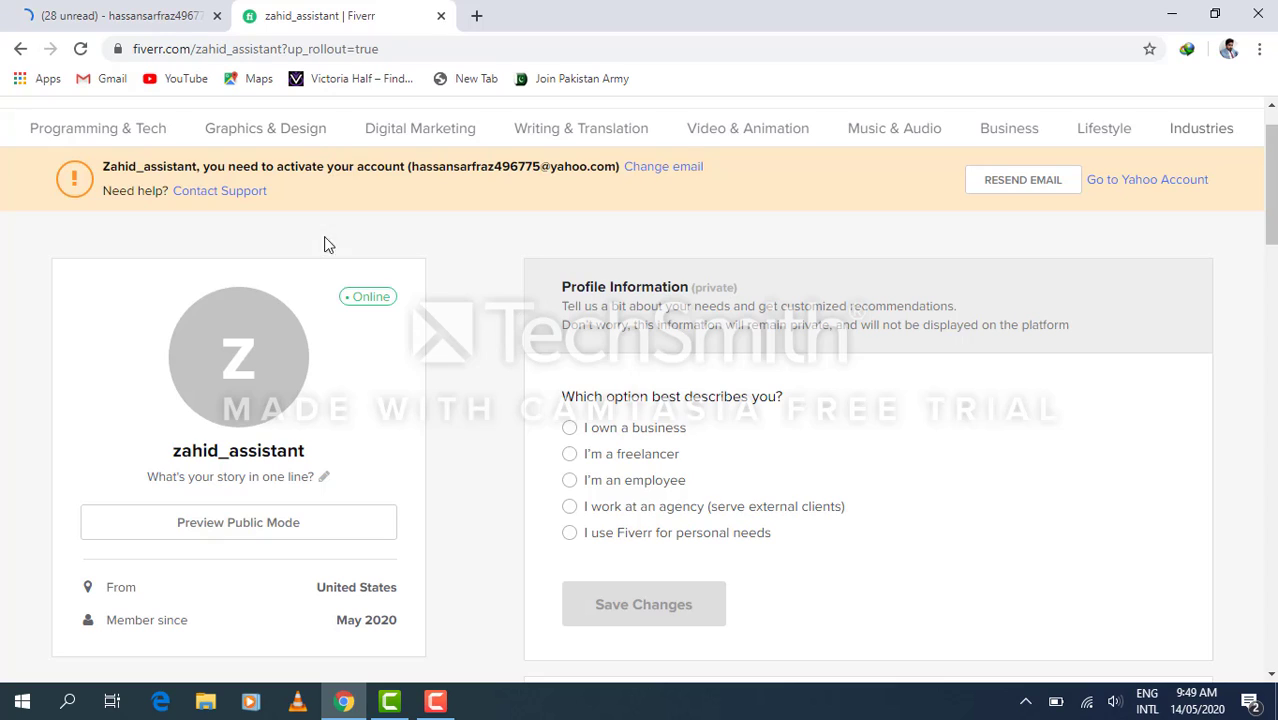